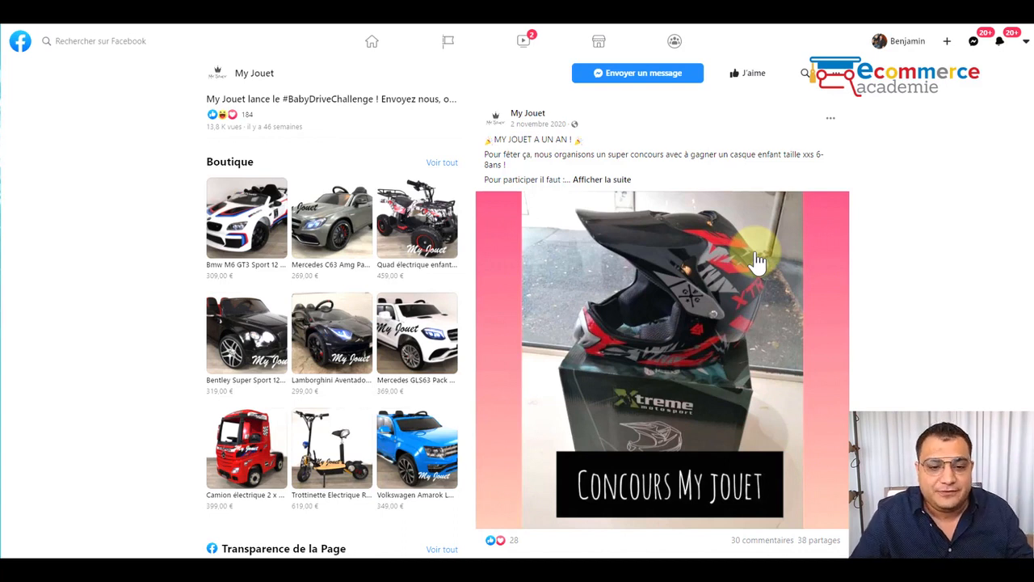
Look through the contest posts on the My Jouet page, then open its full shop and examine the products
scroll(759, 261, up, 5)
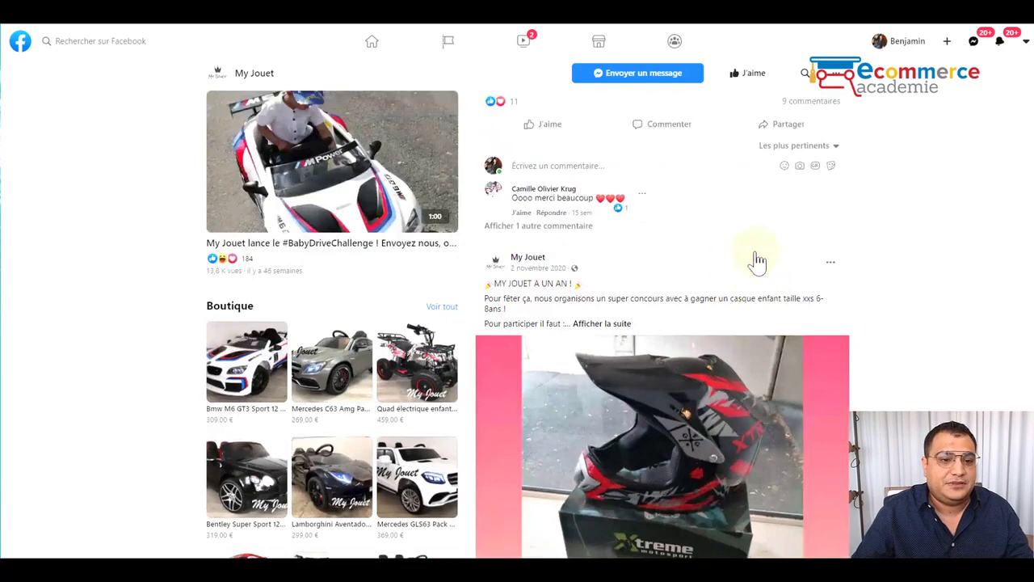
scroll(758, 261, down, 1)
scroll(758, 259, up, 2)
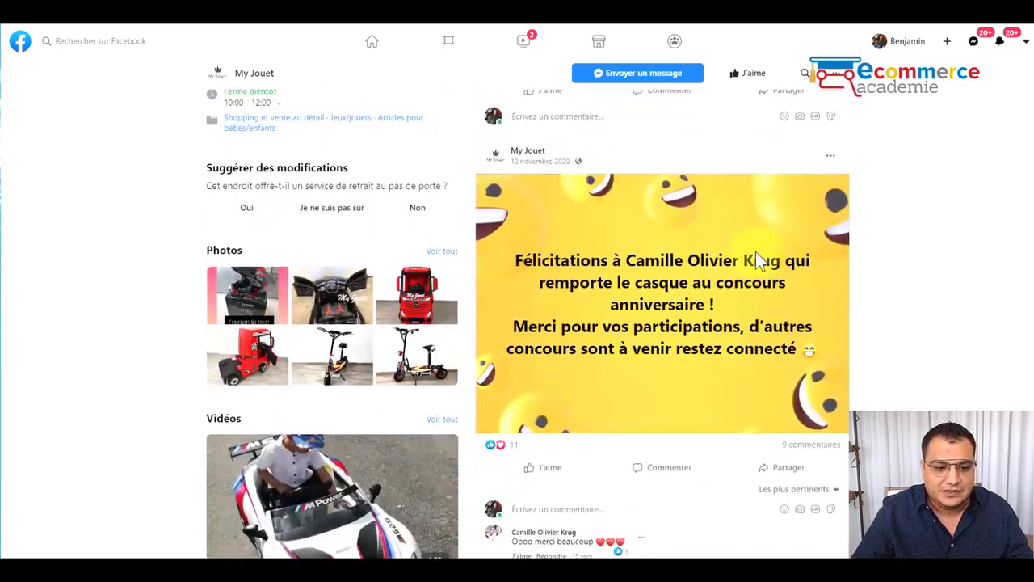
scroll(758, 257, down, 6)
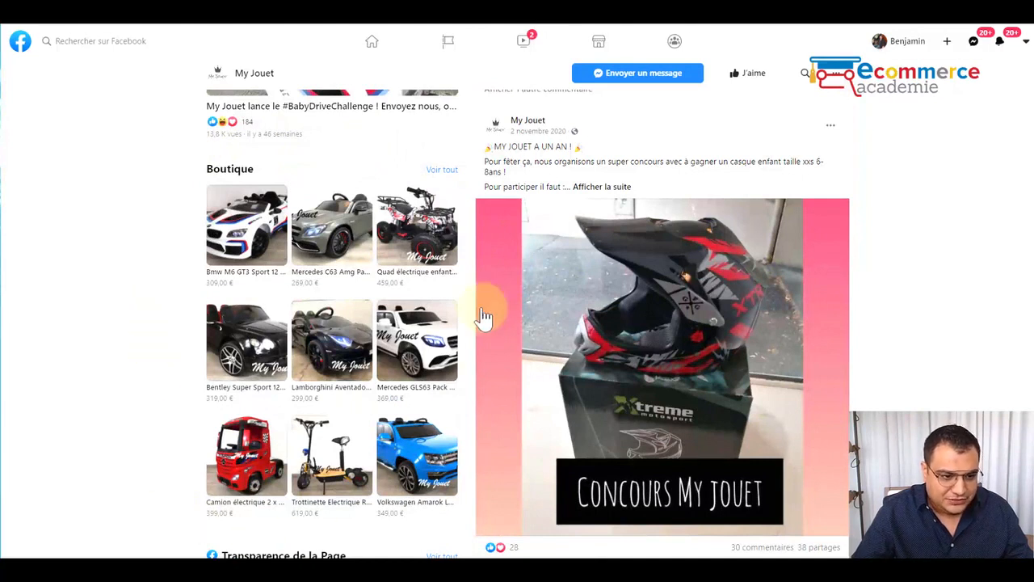
click(434, 169)
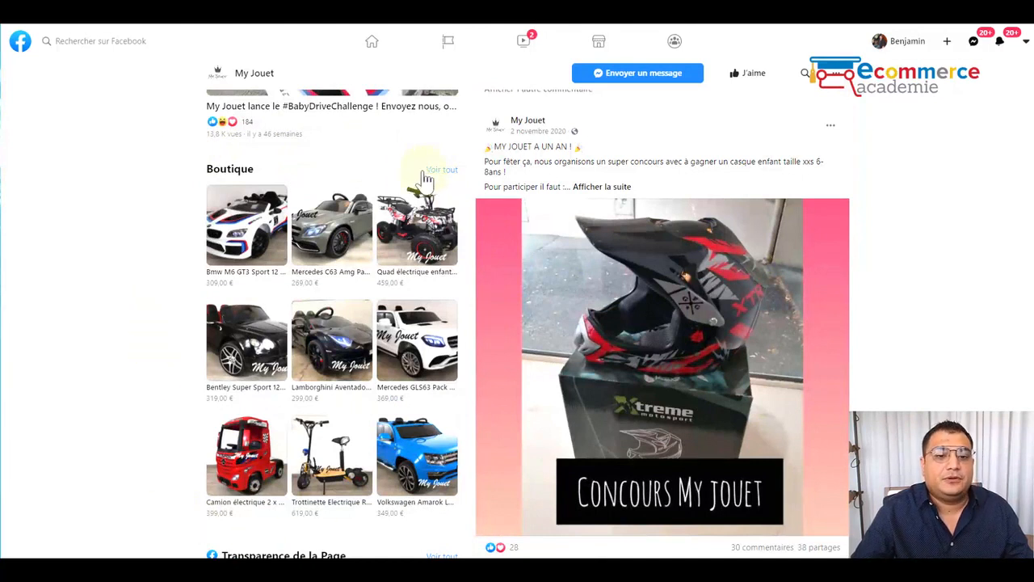
scroll(427, 186, down, 10)
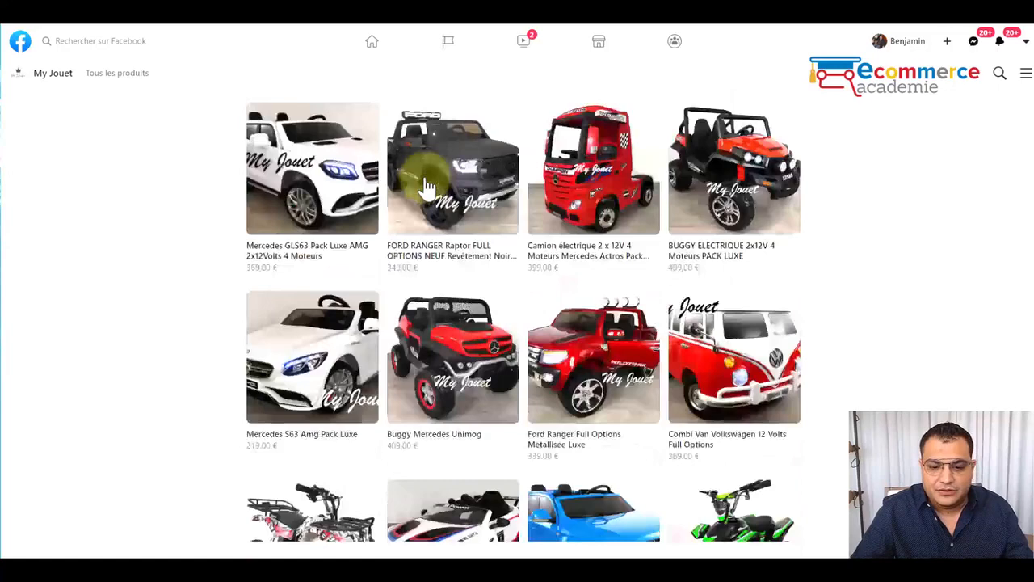
scroll(427, 186, down, 1)
scroll(426, 186, up, 12)
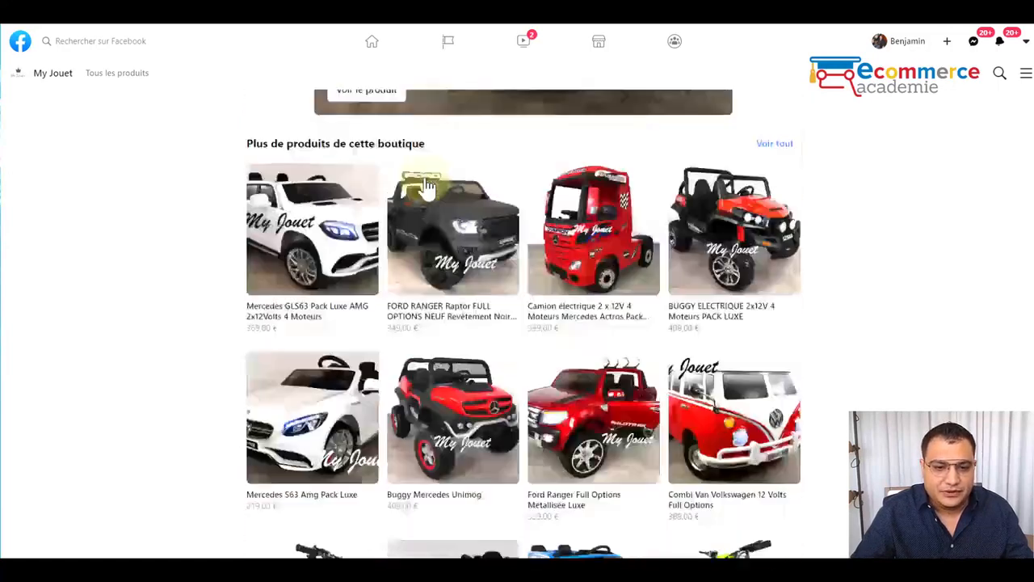
scroll(437, 174, down, 9)
Open the Buggy Mercedes Unimog listing, show its full description and view its next photo
click(447, 162)
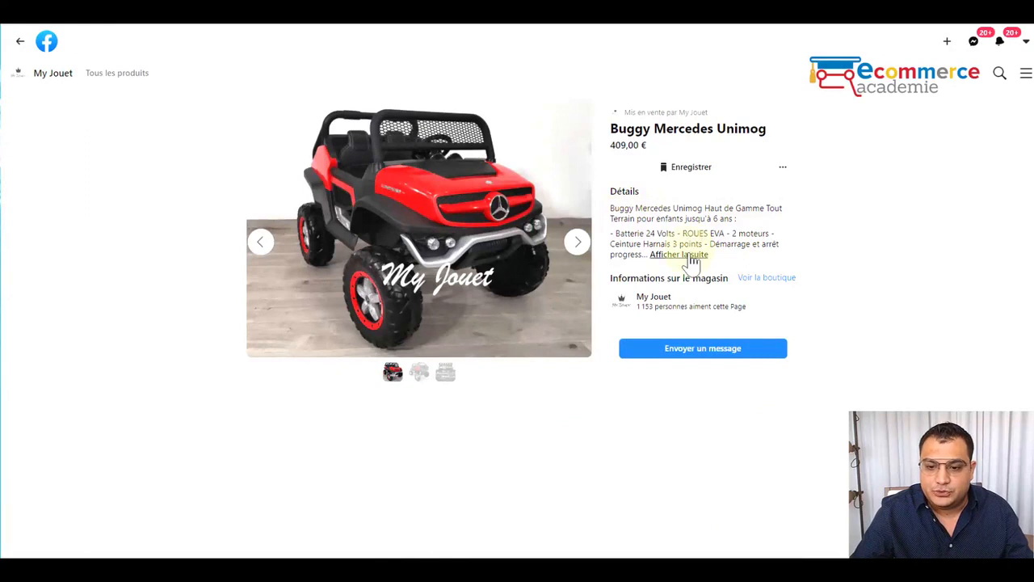
click(687, 254)
click(579, 242)
click(680, 438)
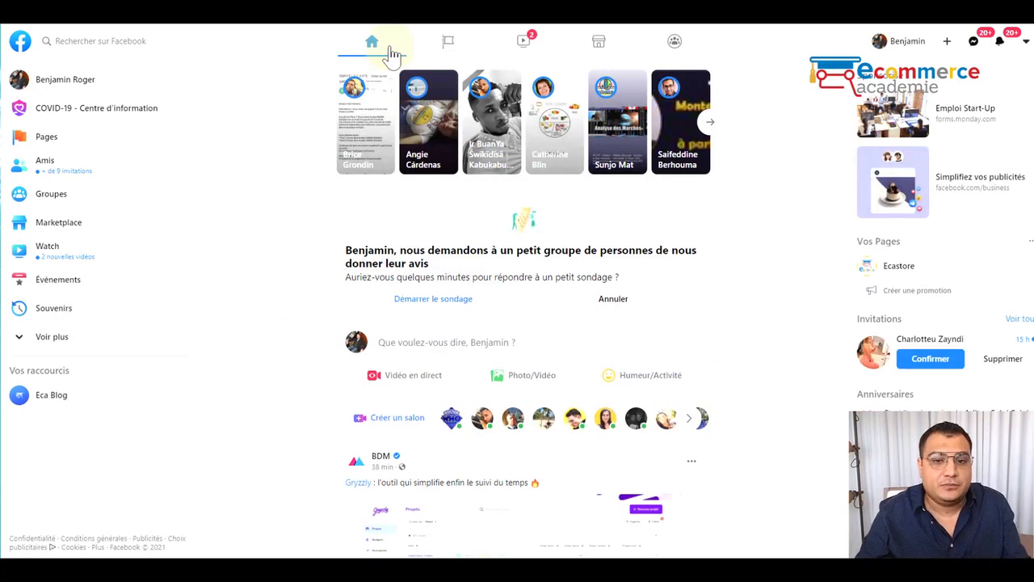
Open the managed page Etre Son Propre Patron from the list of your pages
click(446, 53)
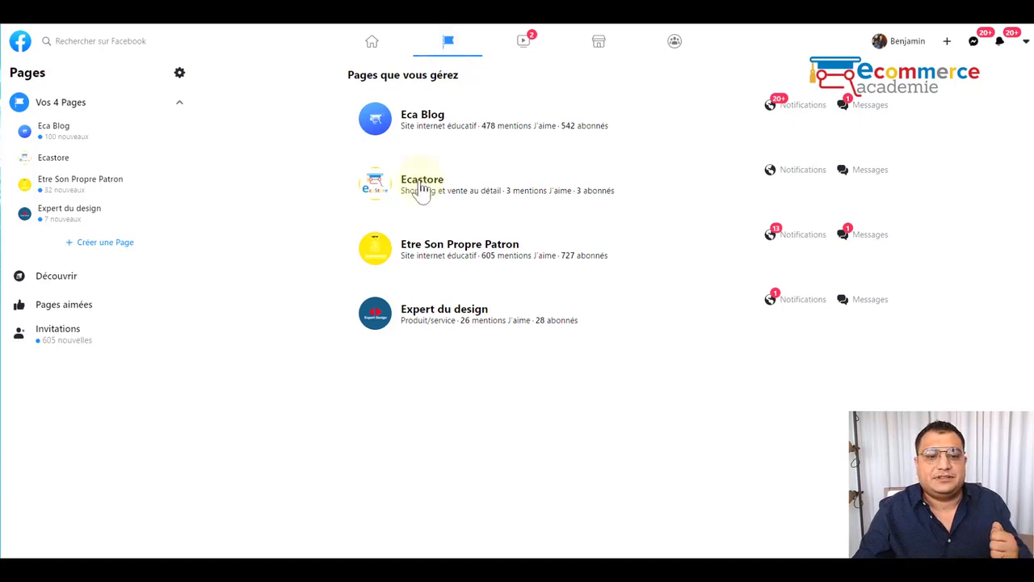
click(420, 185)
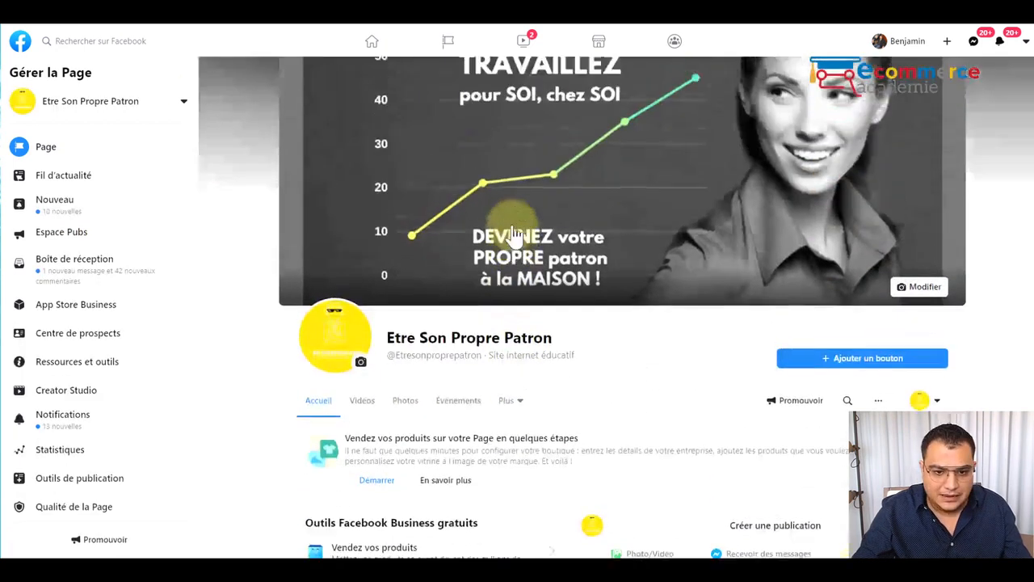
scroll(512, 232, down, 3)
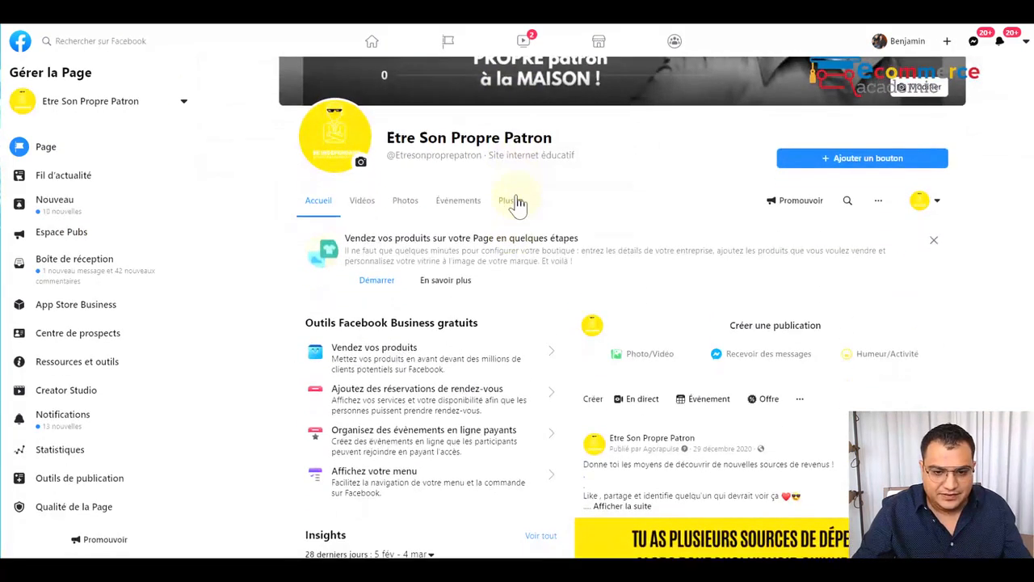
Open the page's tab settings and enable the Boutique tab
click(510, 202)
click(532, 269)
scroll(610, 285, down, 3)
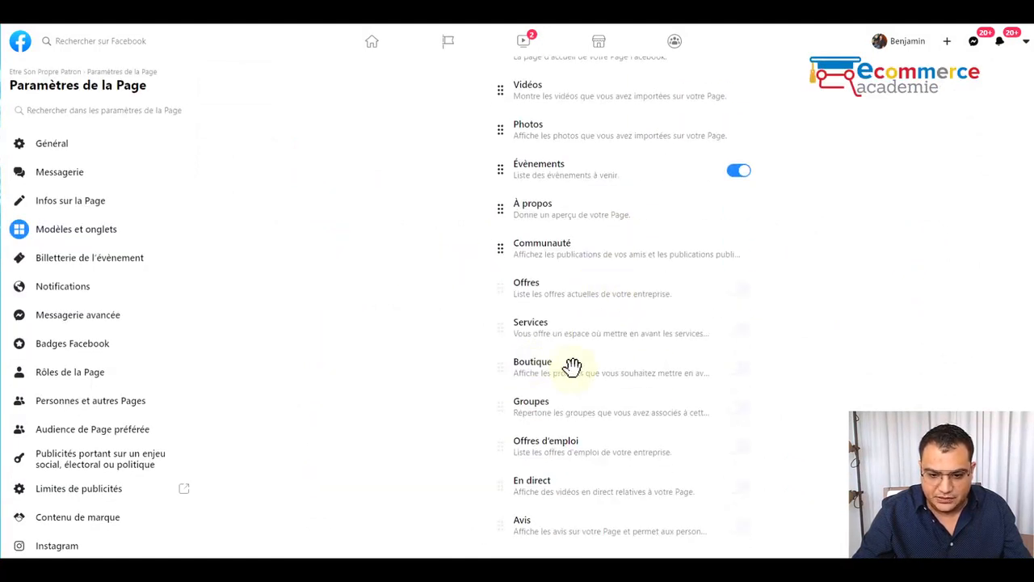
click(738, 371)
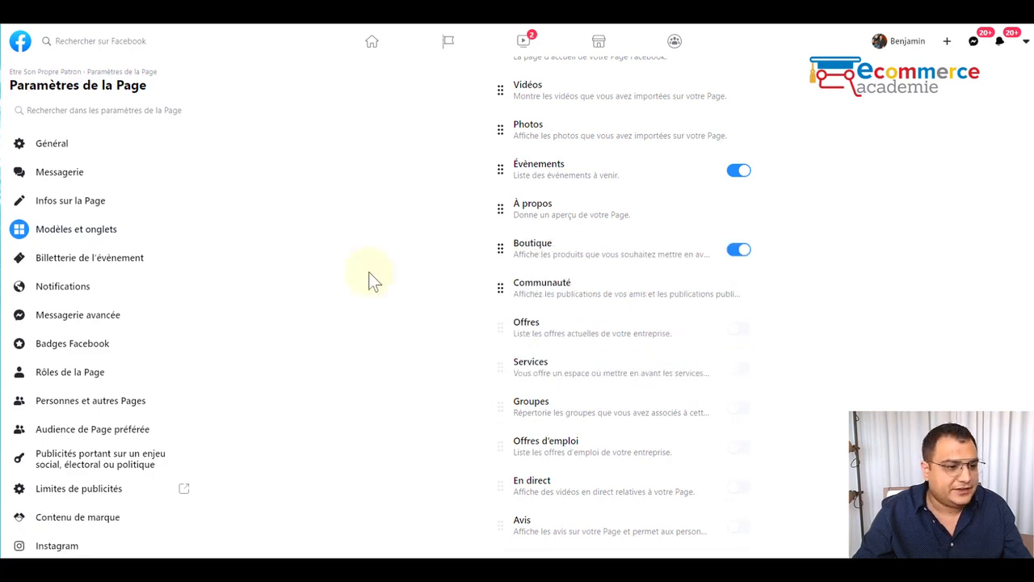
Return to the page, open its Boutique section and go to the Gestionnaire des ventes to create a shop
key(ctrl+Tab)
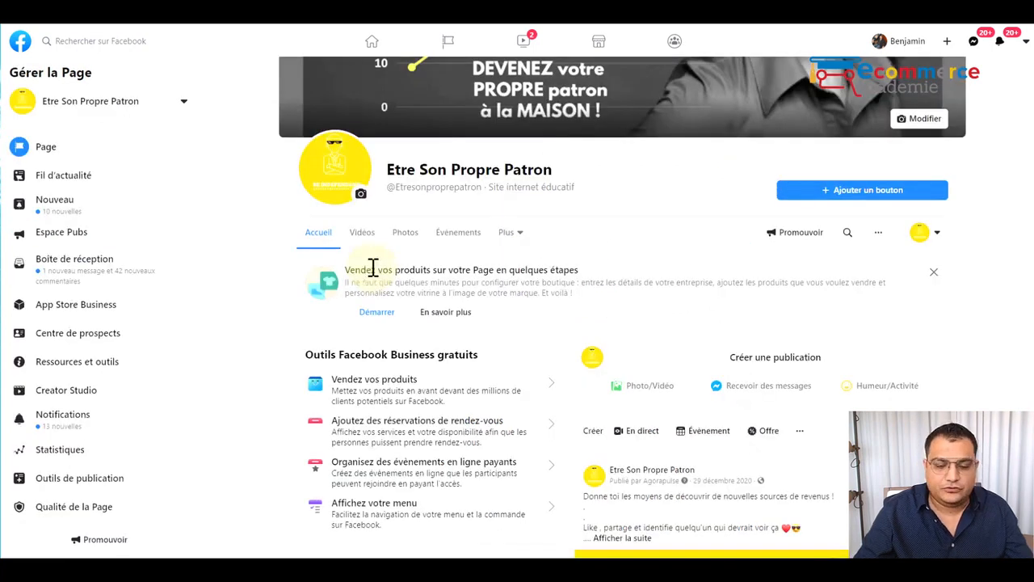
click(520, 236)
click(516, 282)
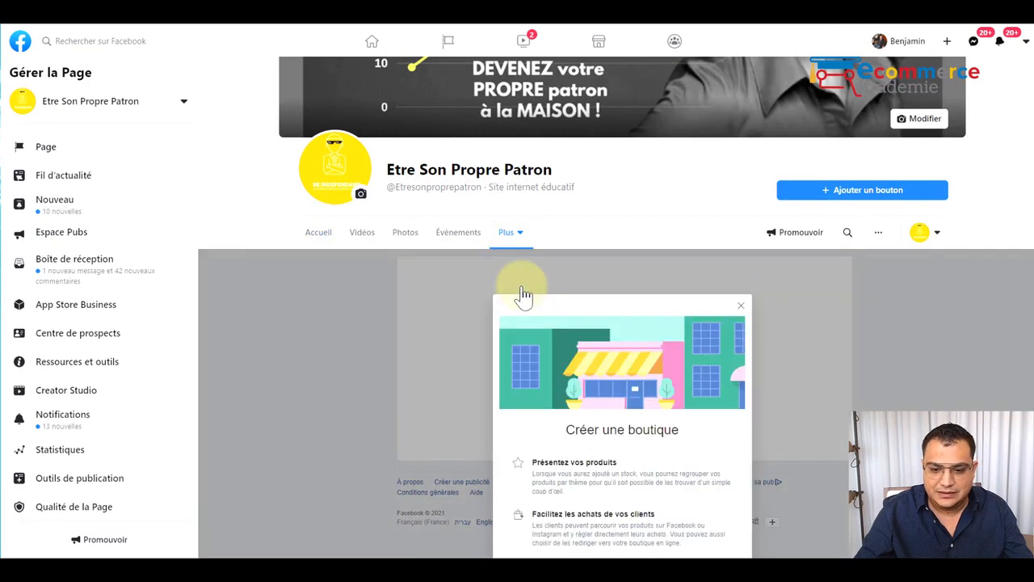
scroll(523, 295, down, 3)
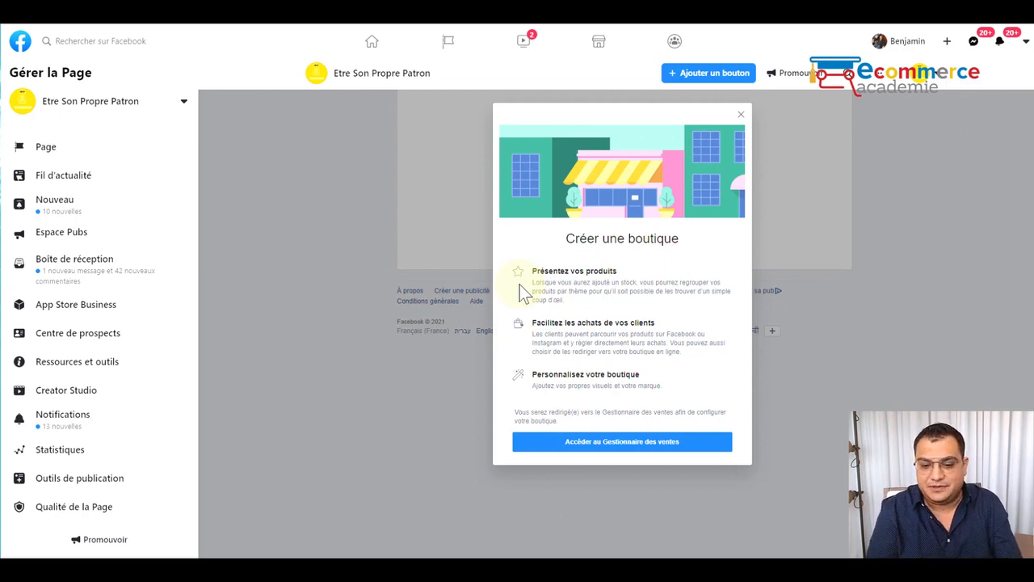
click(628, 445)
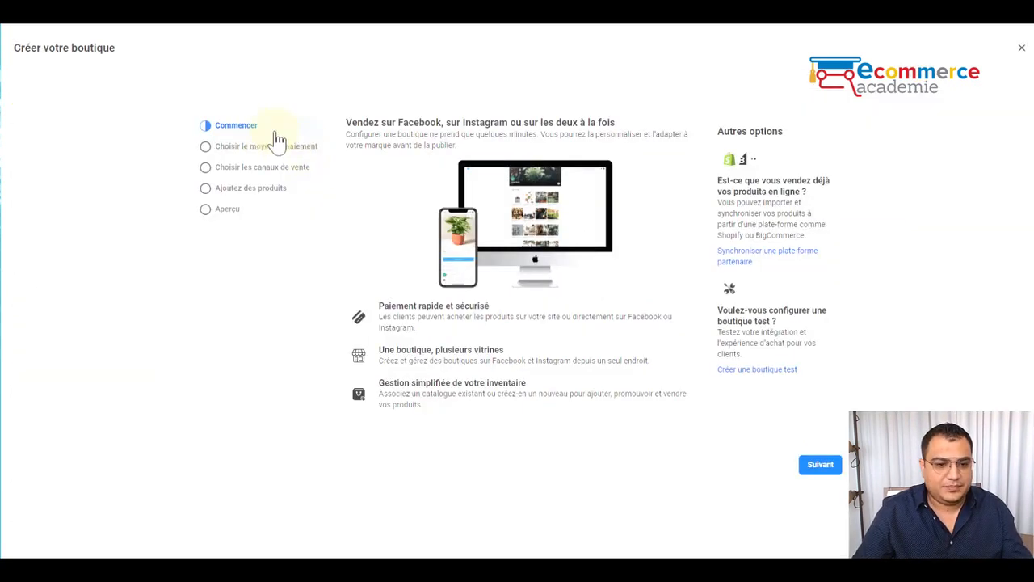
Set up the shop with payment on another website and the ESPP - Etre son propre patron Facebook and Instagram accounts as sales channels
click(768, 256)
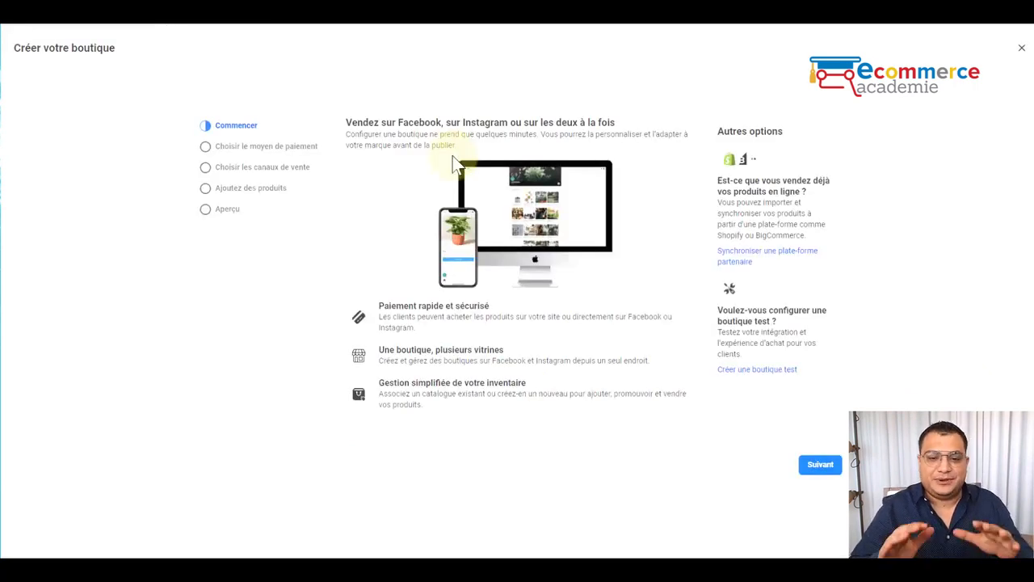
click(818, 459)
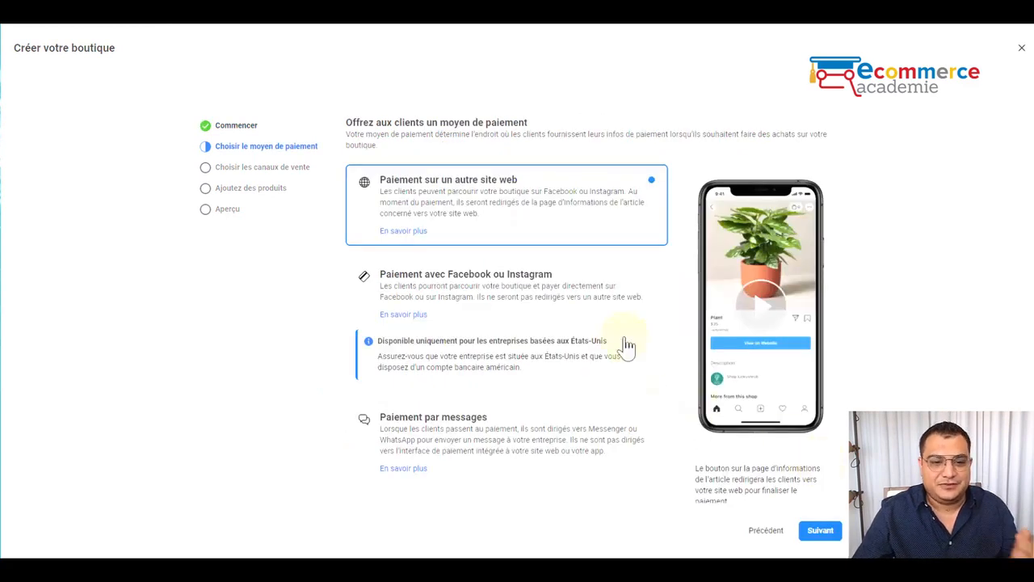
scroll(434, 220, down, 1)
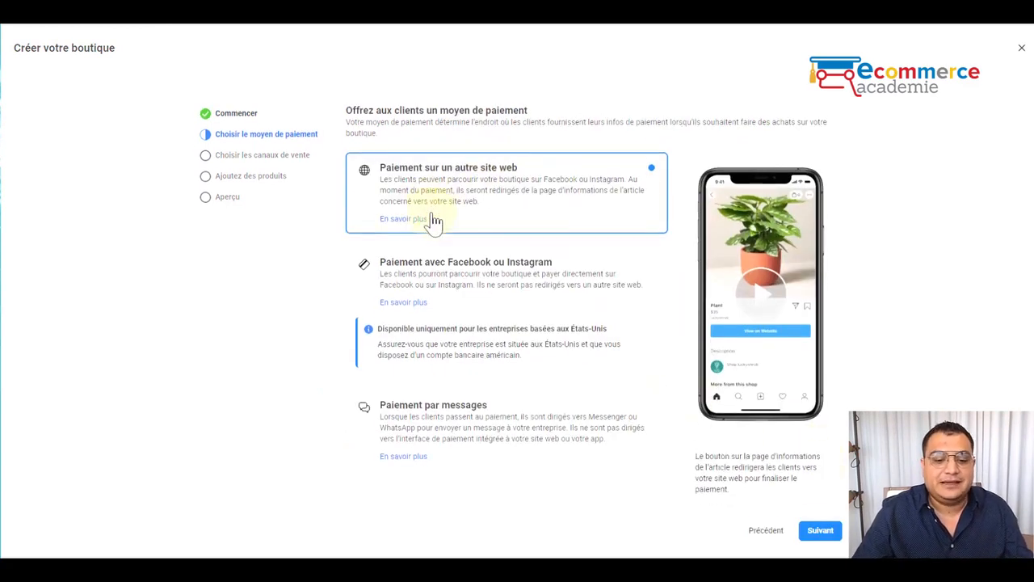
scroll(434, 220, down, 1)
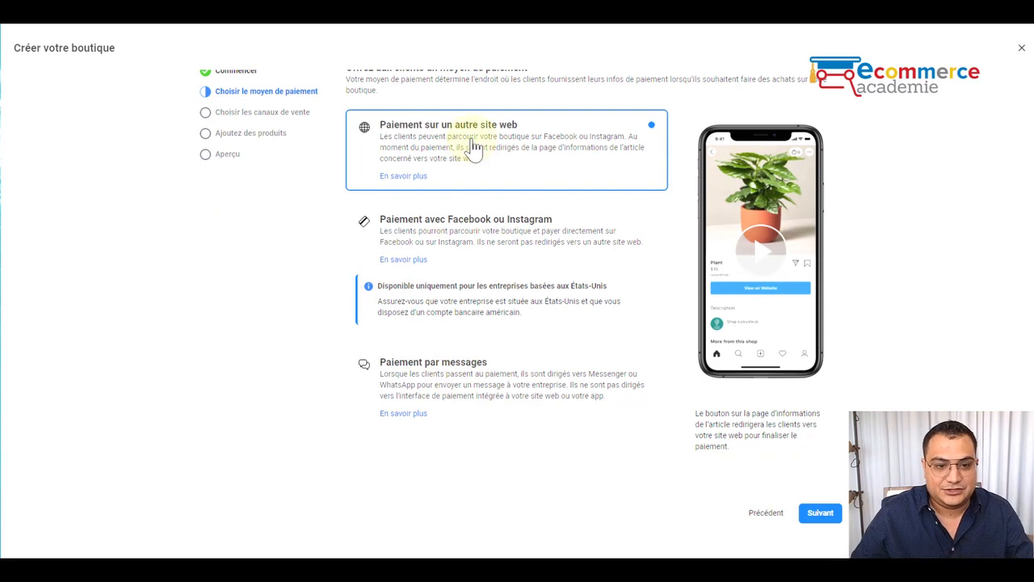
click(822, 519)
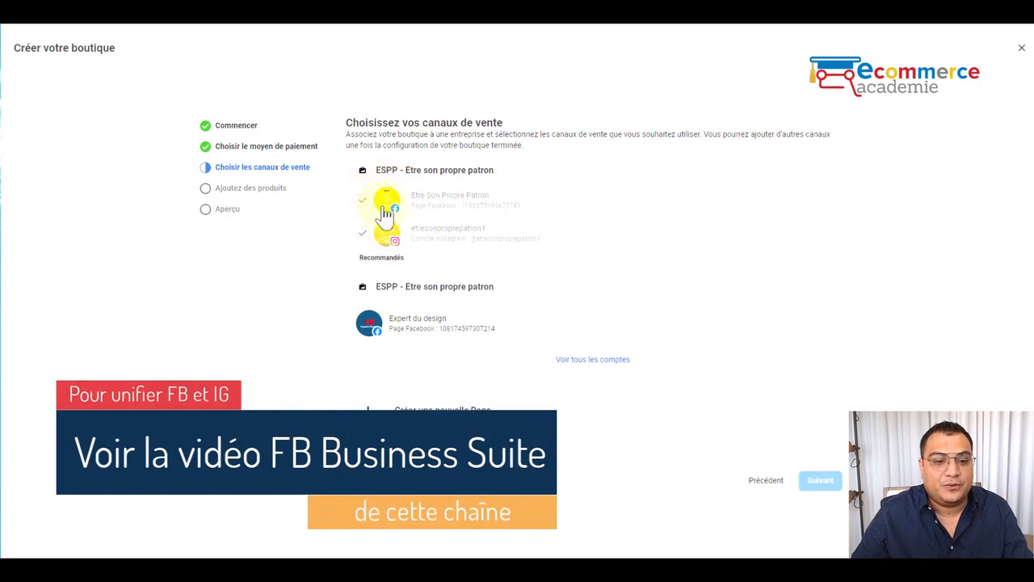
click(822, 180)
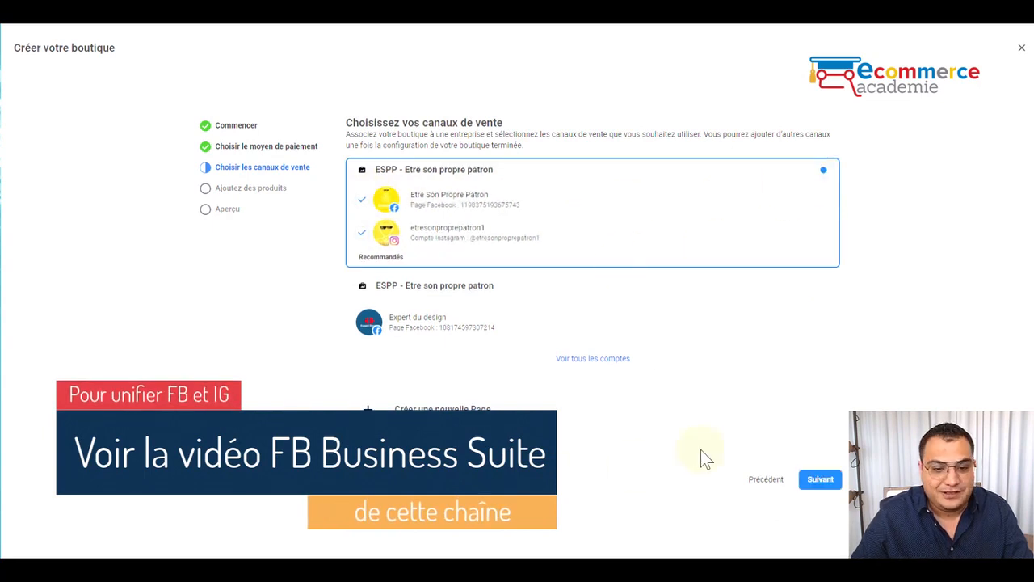
click(820, 480)
click(434, 228)
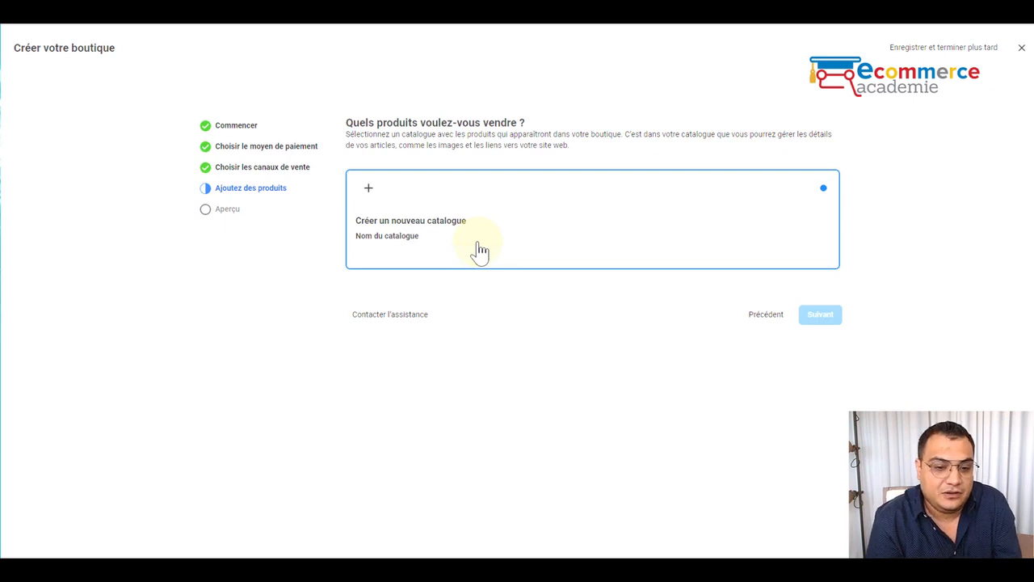
click(465, 252)
text(Tendances)
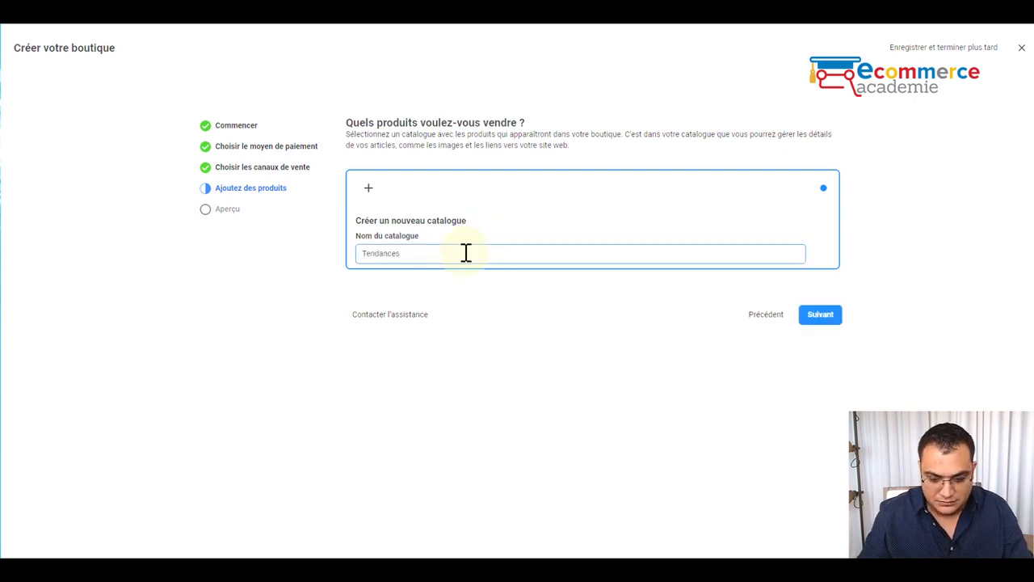
text( 2023)
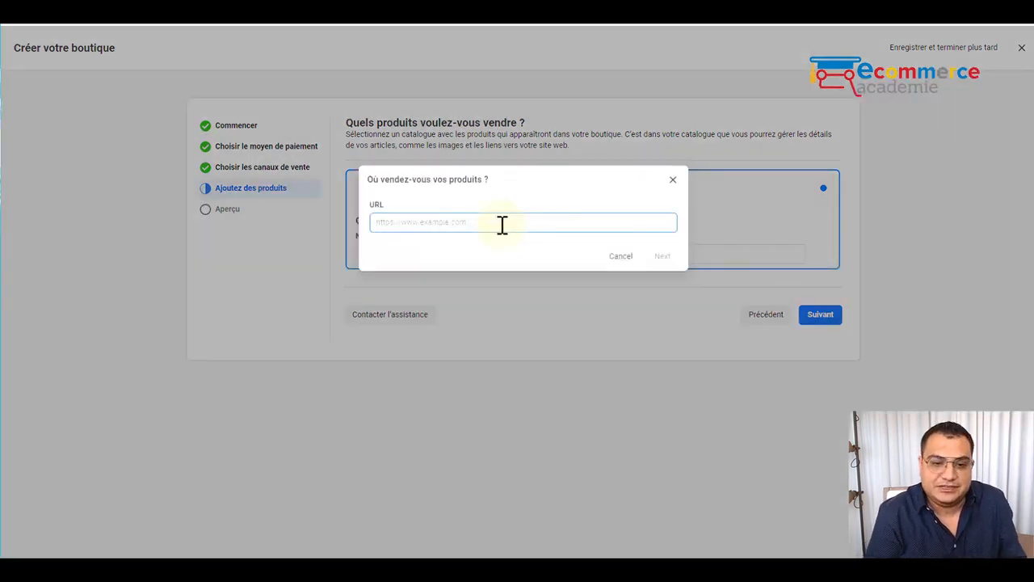
text(www)
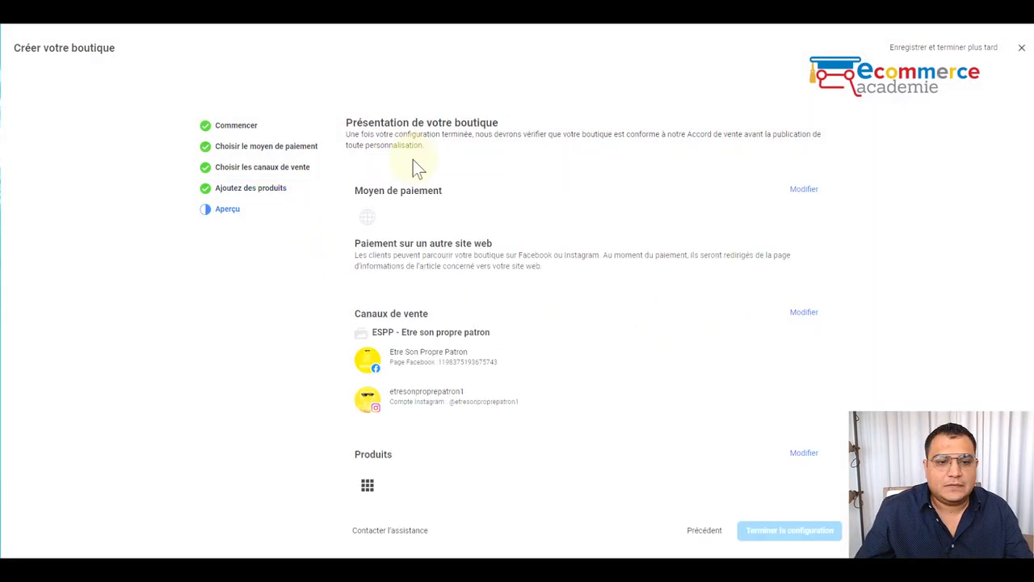
Review the shop overview, accept the Accord de vente and finish the shop configuration
scroll(413, 159, down, 3)
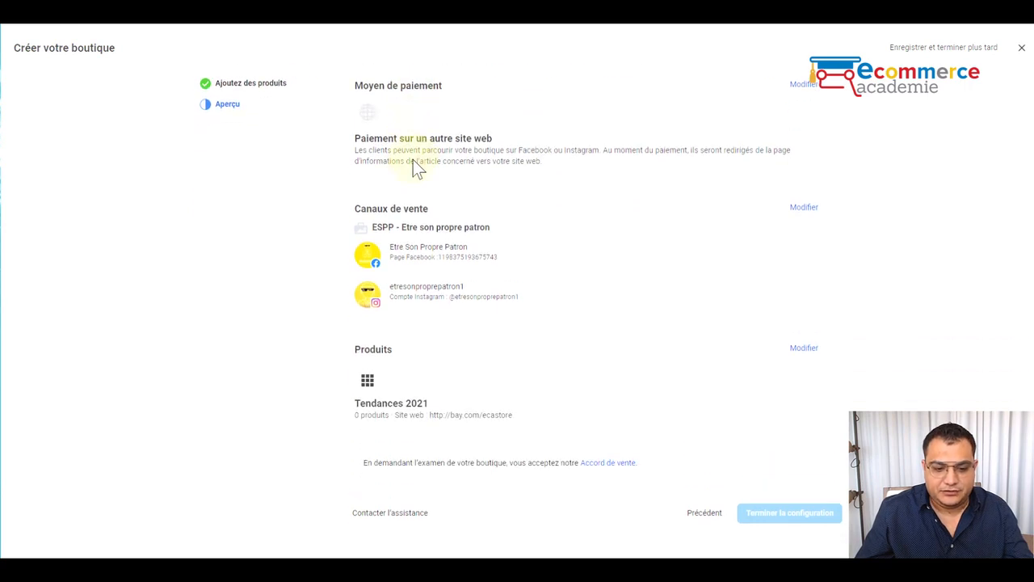
click(351, 466)
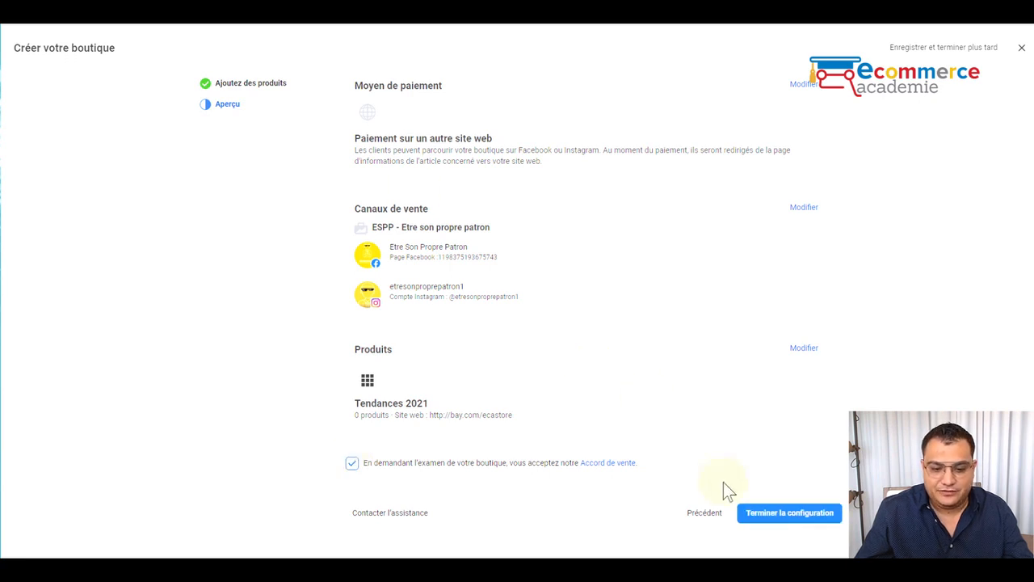
click(768, 514)
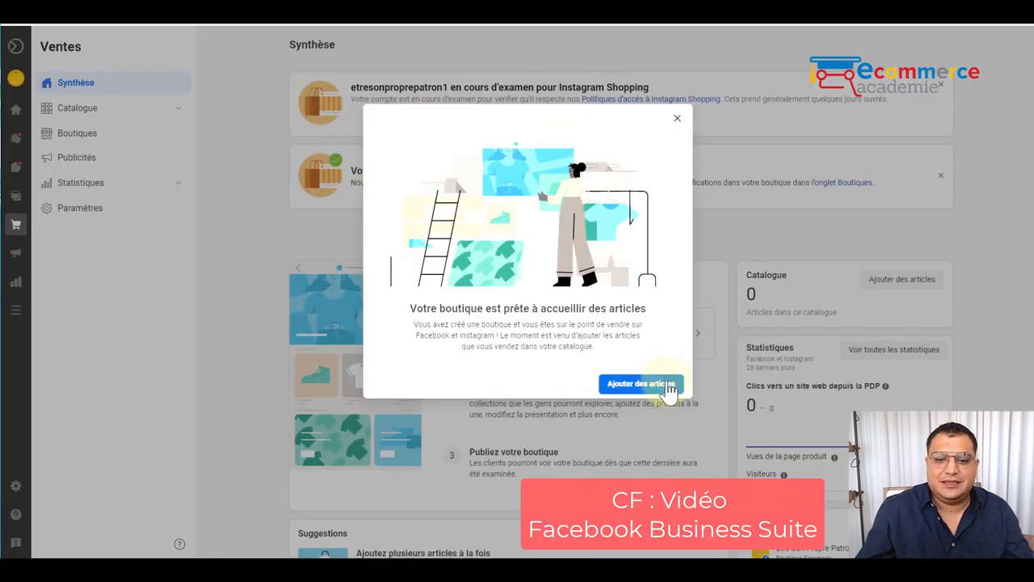
Open the catalogue's articles, start adding an article manually and review the fields of its basic information form
click(677, 118)
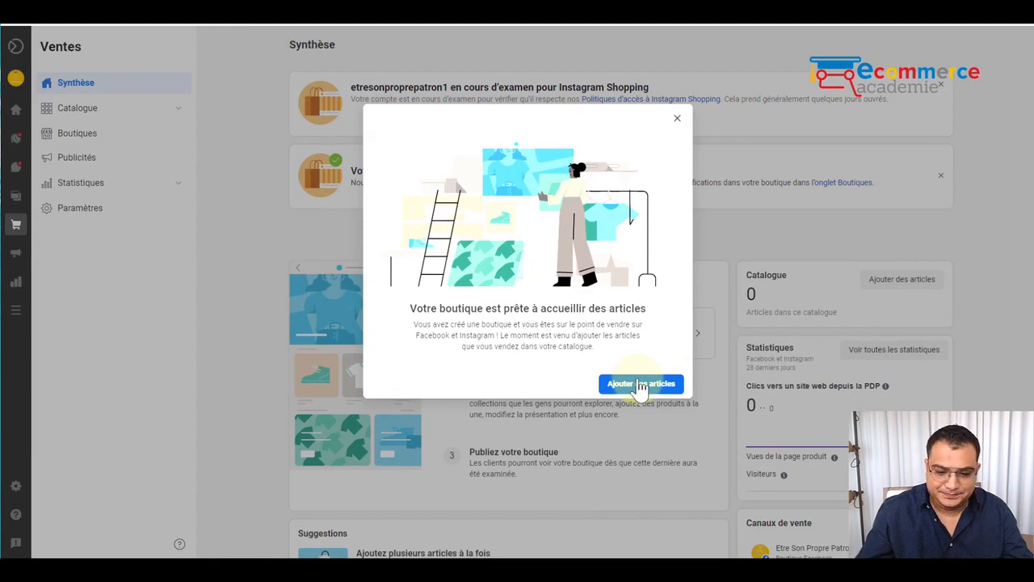
click(105, 118)
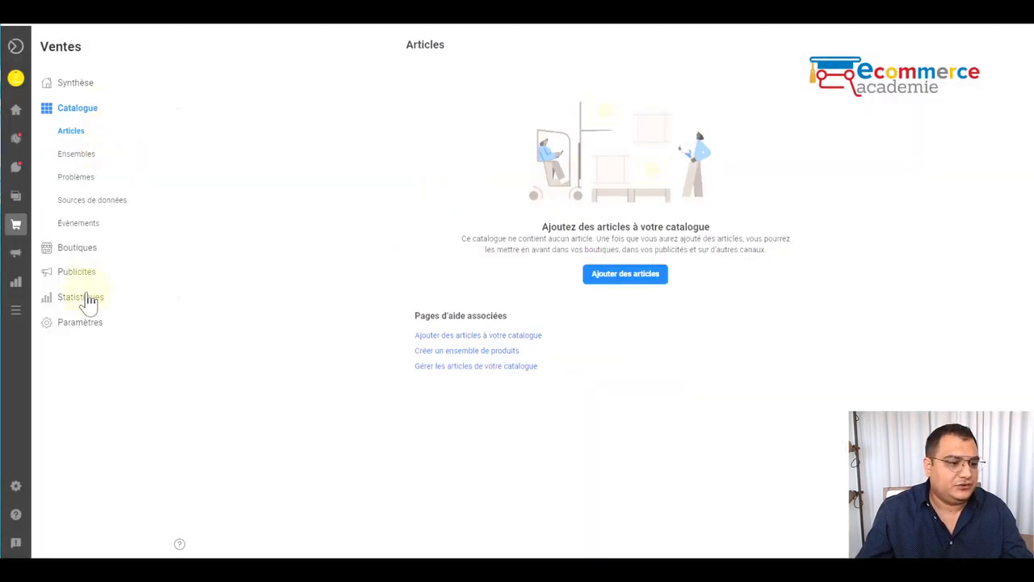
click(619, 276)
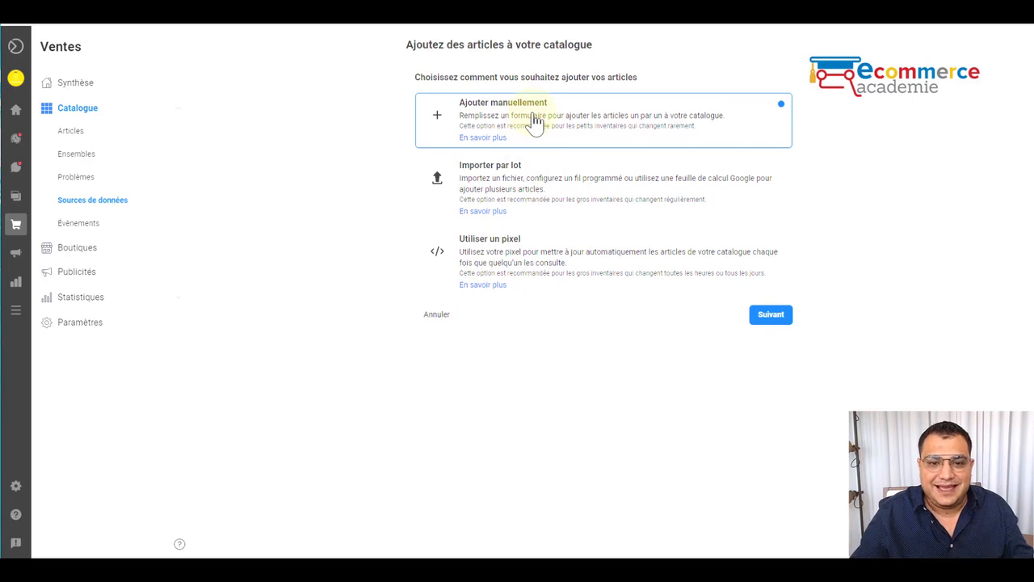
click(776, 314)
scroll(496, 104, down, 2)
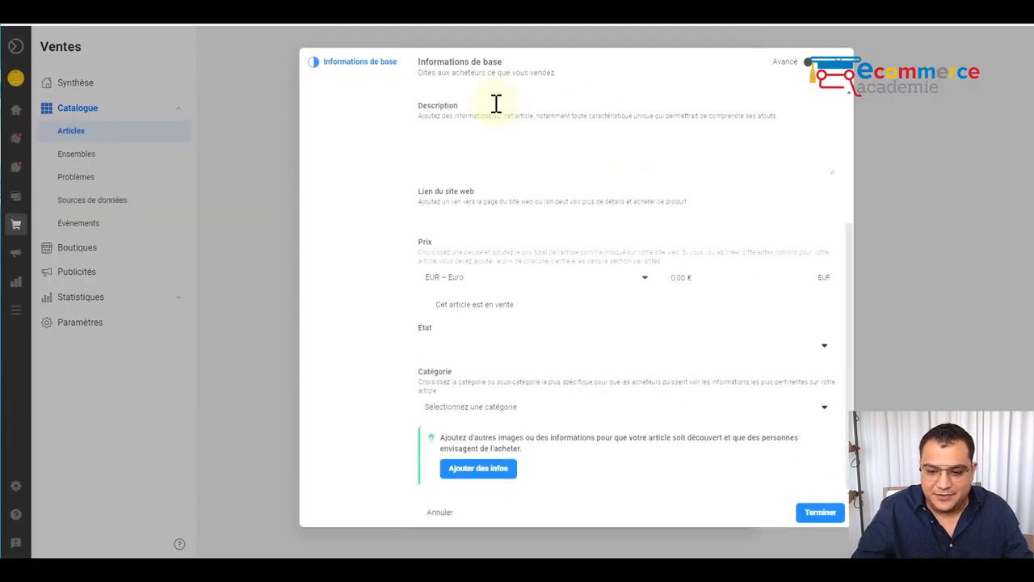
scroll(496, 104, up, 2)
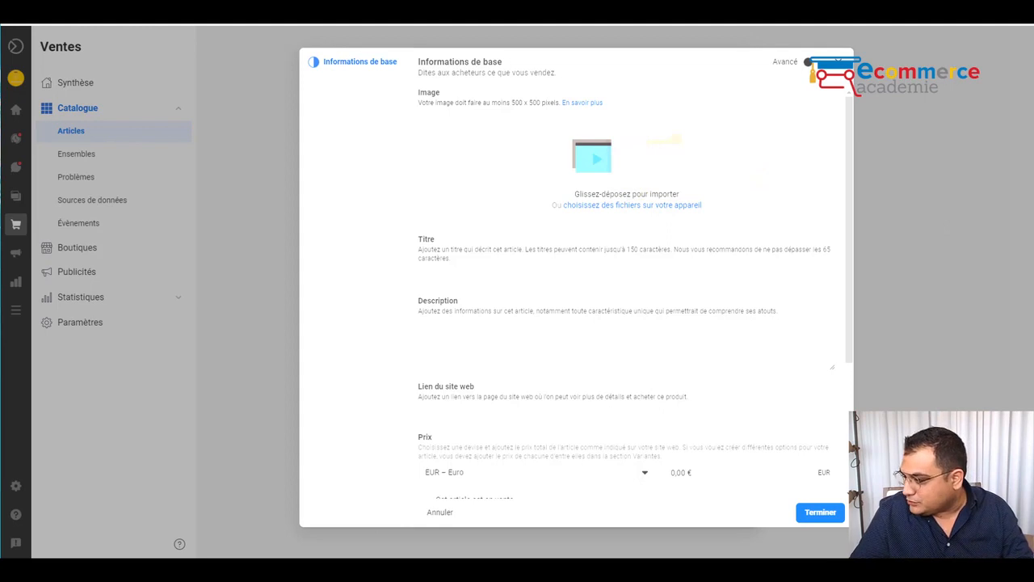
Add the image Livre lumière principale.png to the article and title it Livre Lumineux Design Multicolore
drag(590, 209, 579, 193)
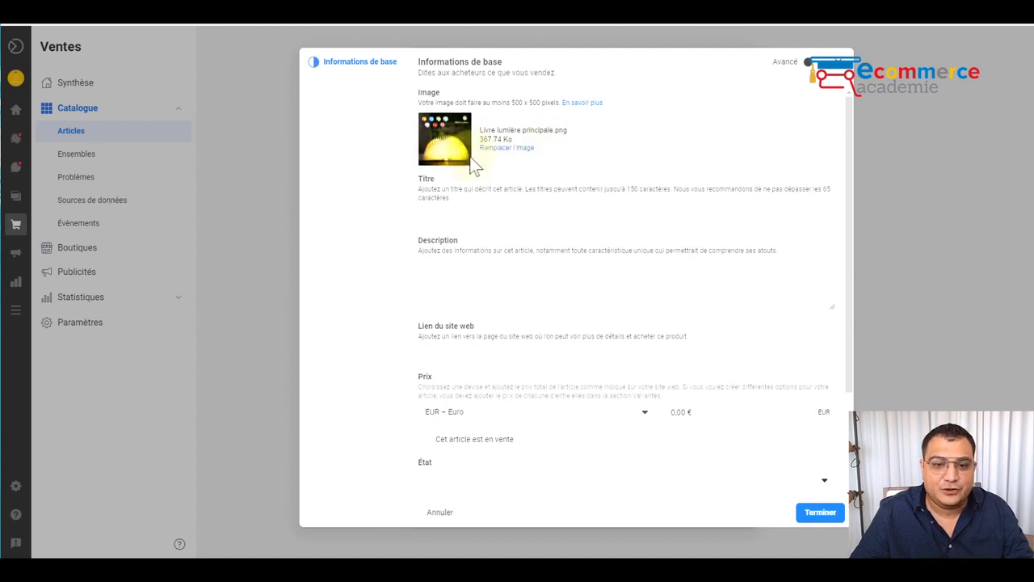
click(450, 216)
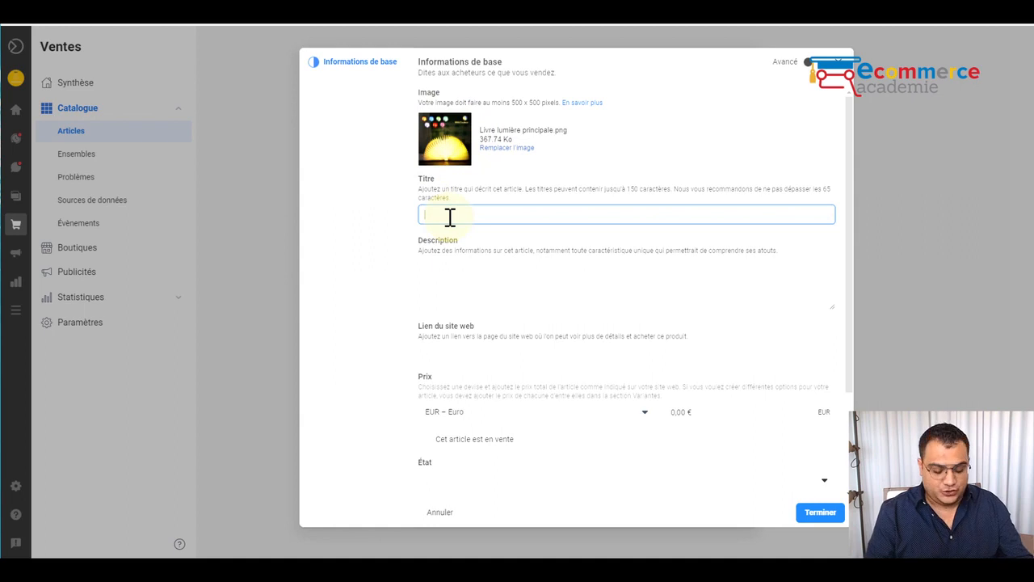
text(Livre Lumineux Design Multicolore)
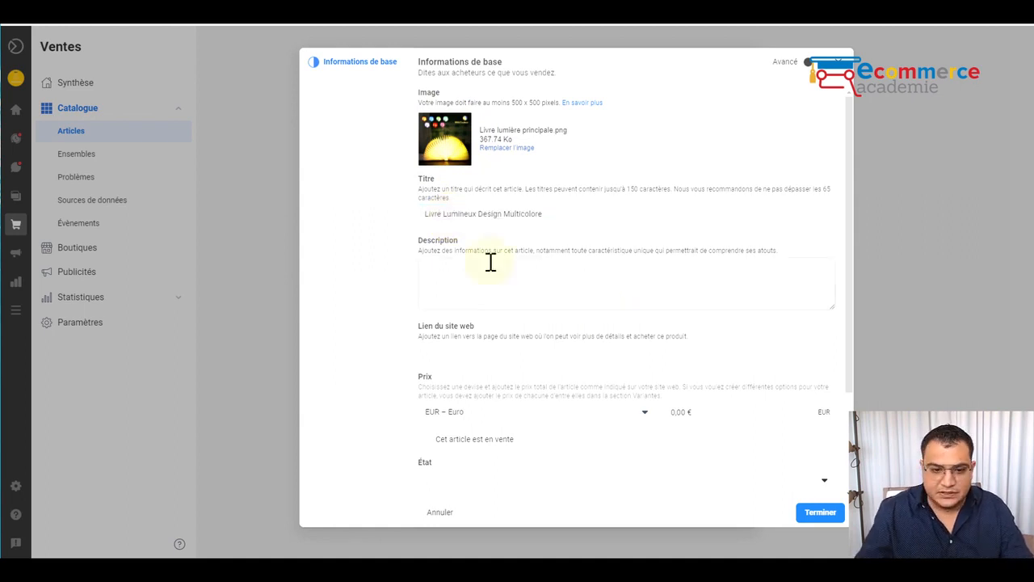
Paste the copied product description and the article's ebay.fr page link into the article's basic information
click(476, 281)
key(ctrl+v)
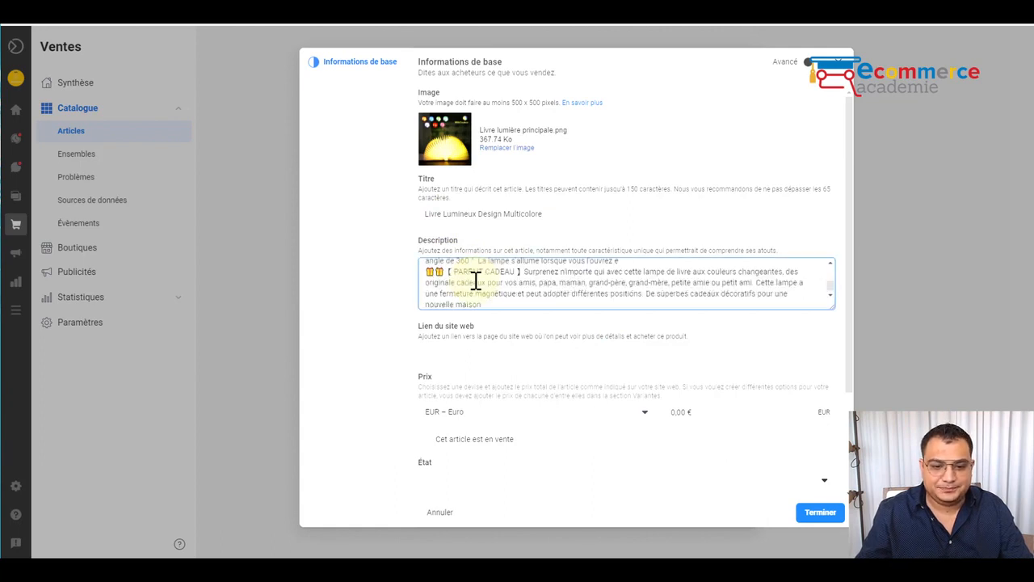
scroll(493, 251, down, 3)
click(507, 219)
key(ctrl+v)
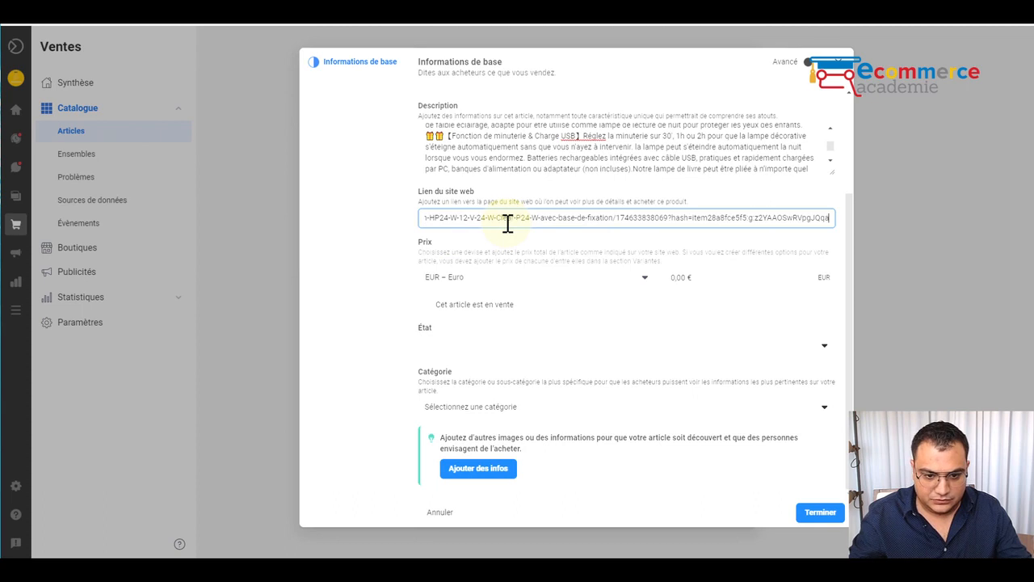
Set the article's price to 29,90 € and mark it as on sale with a sale price of 19,90 €
click(660, 279)
text(19,9)
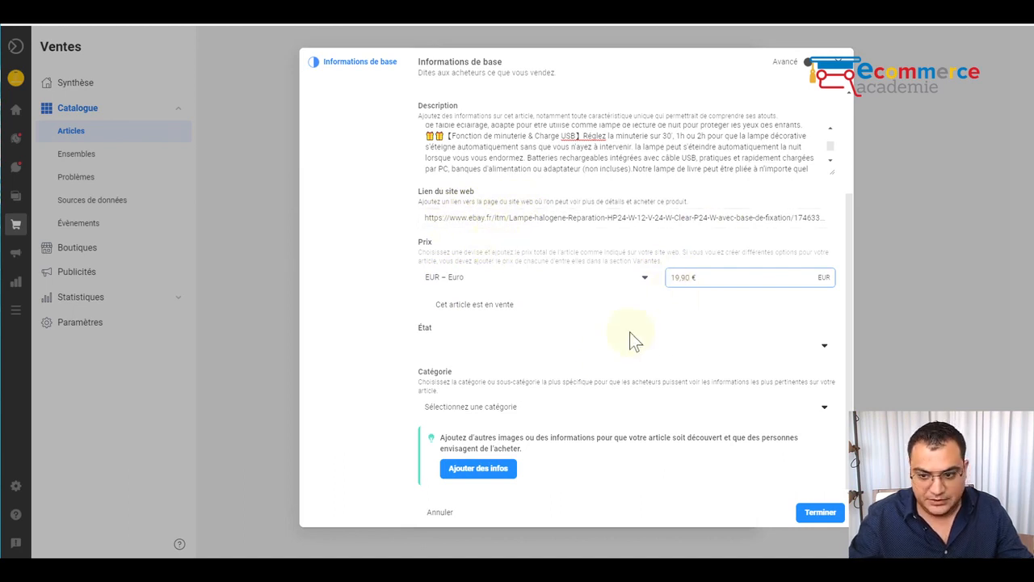
click(432, 315)
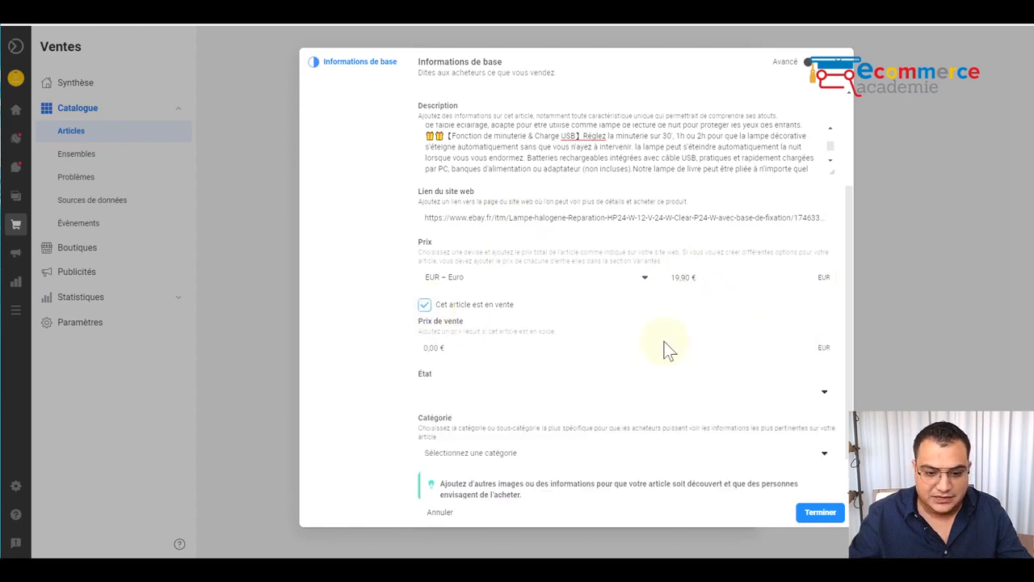
scroll(566, 346, down, 1)
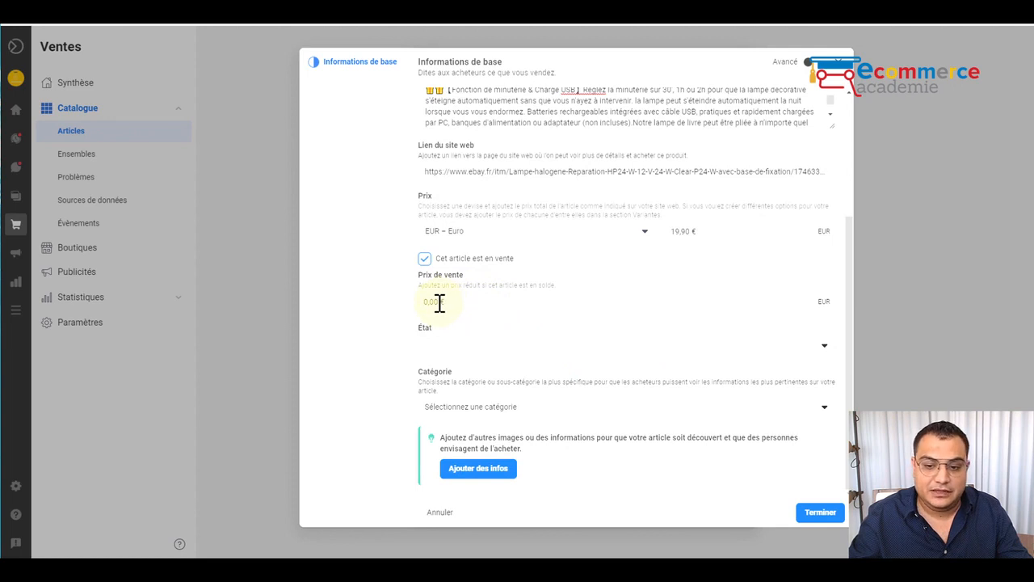
click(676, 233)
text(2)
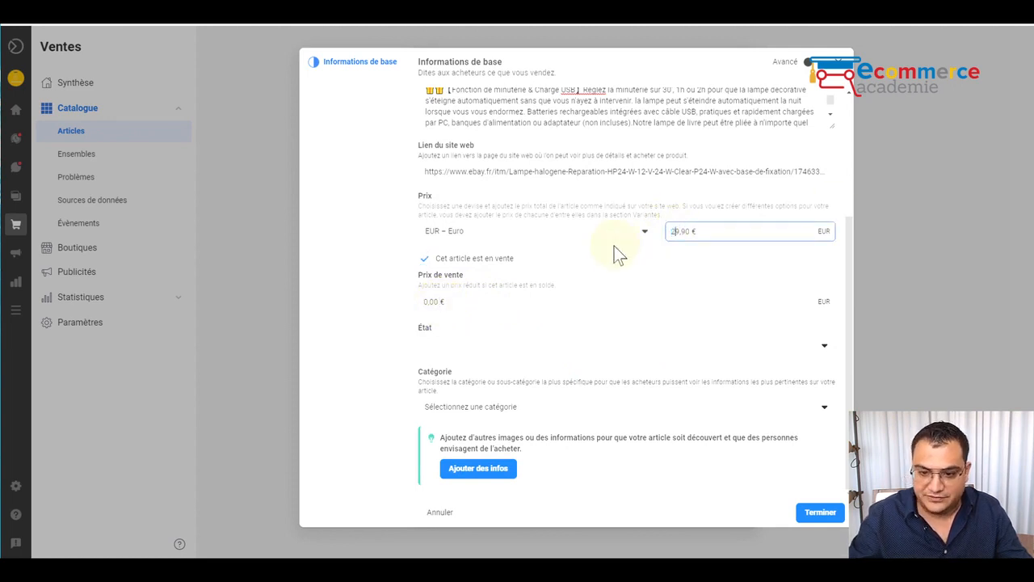
drag(425, 301, 456, 299)
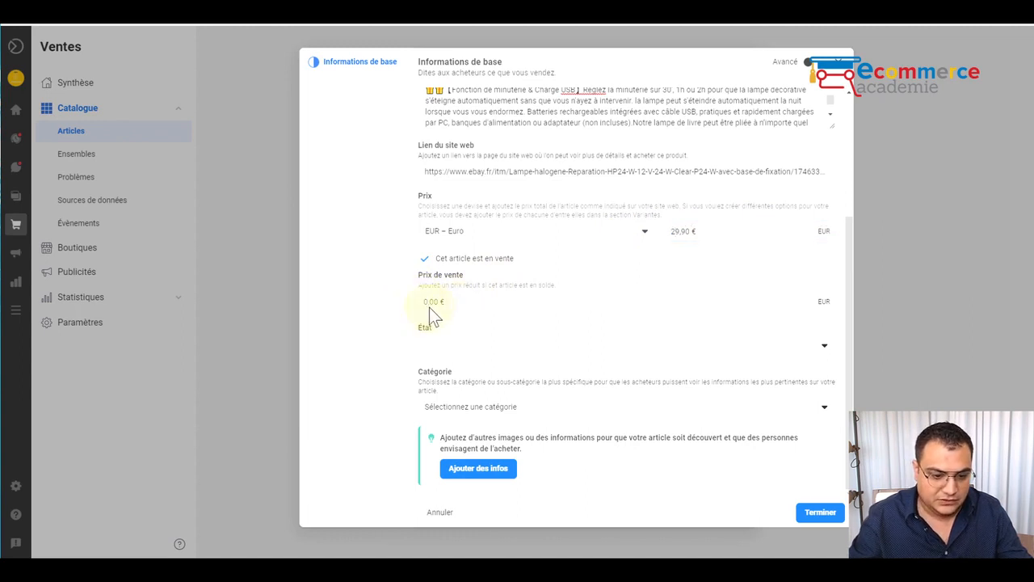
click(431, 304)
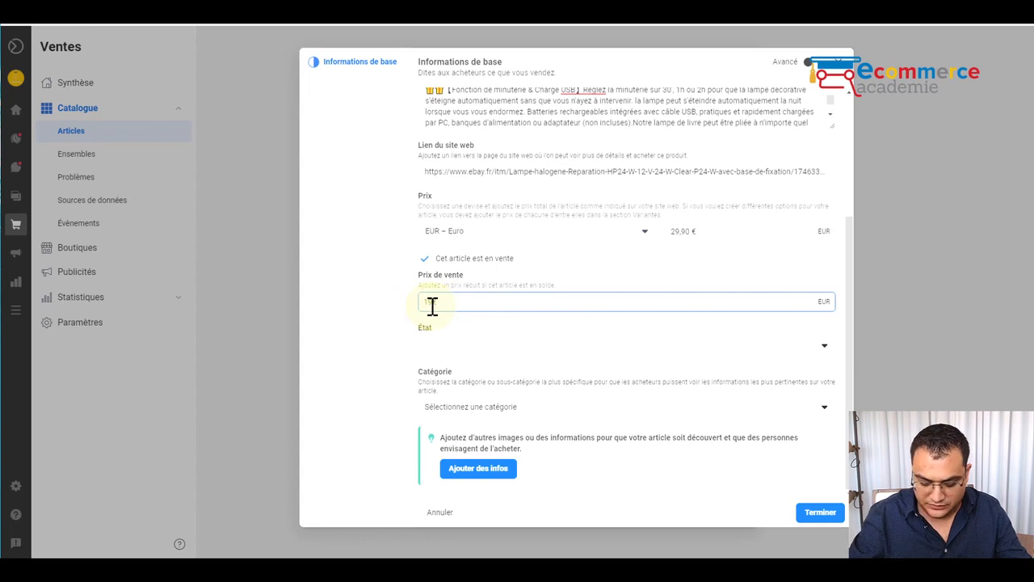
text(19,99)
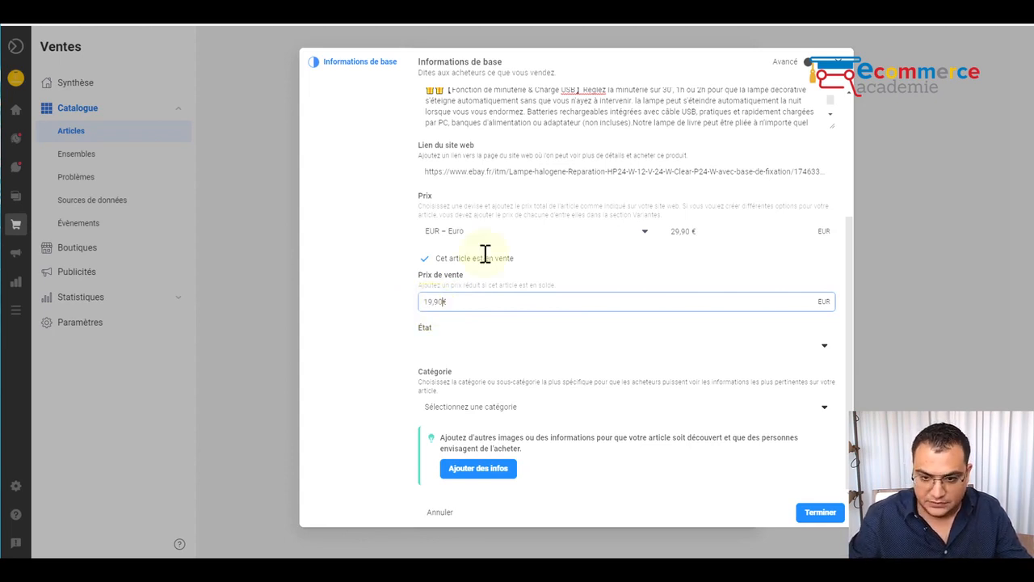
click(526, 324)
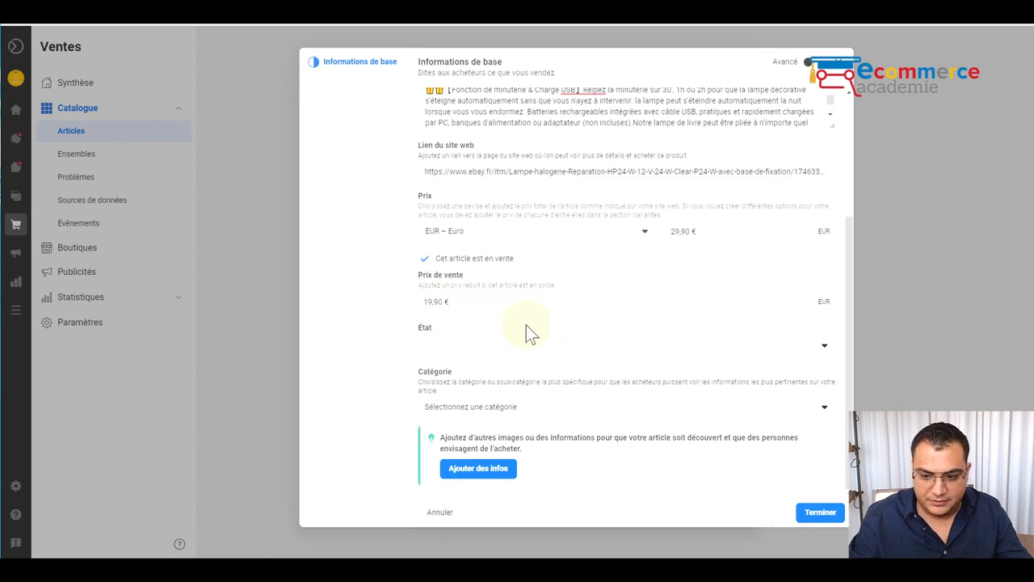
Set the article's condition to Nouveau and its category to Domicile > Articles pour la maison
click(498, 352)
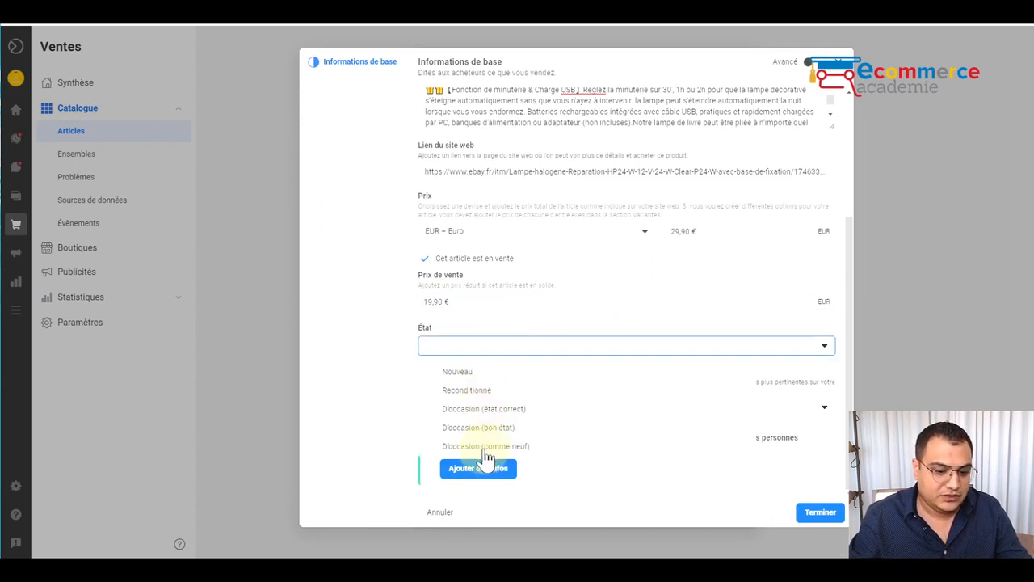
click(488, 374)
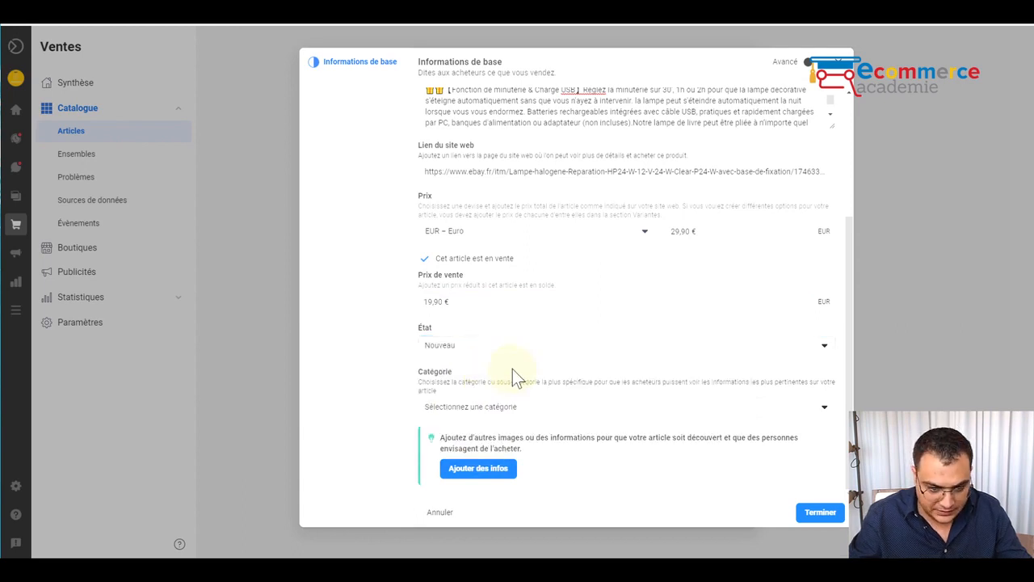
click(526, 412)
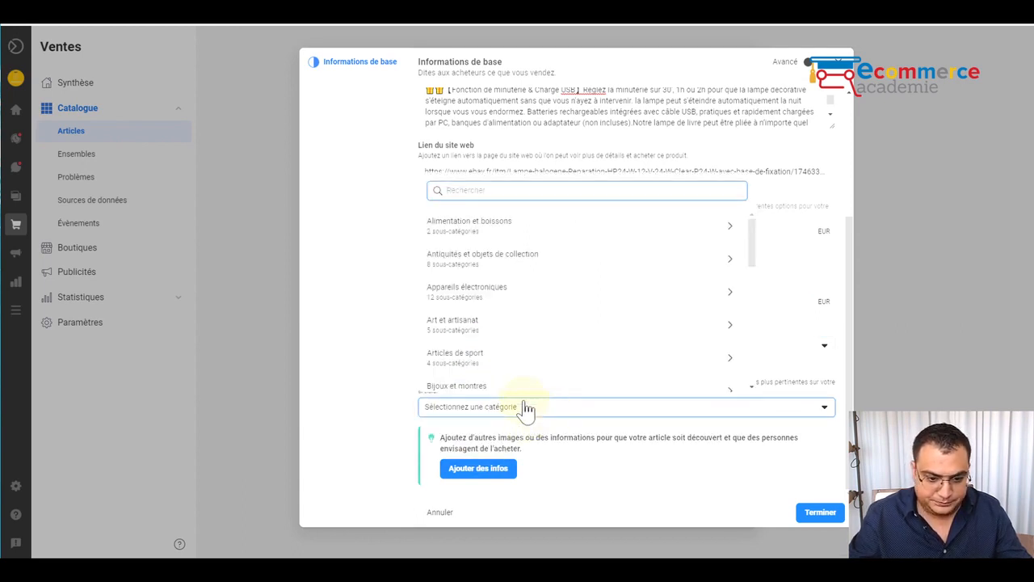
scroll(541, 288, down, 3)
click(541, 289)
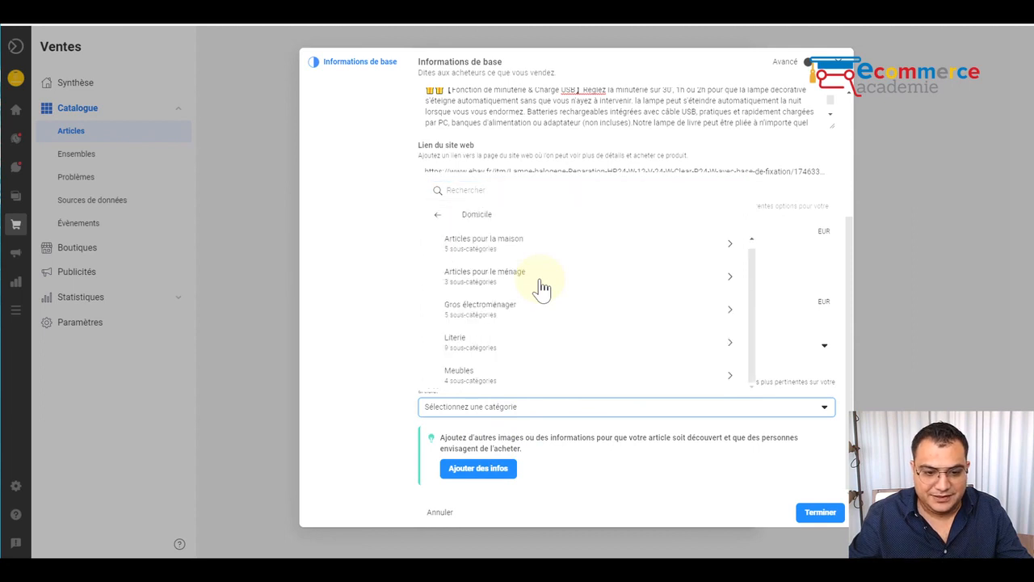
click(535, 242)
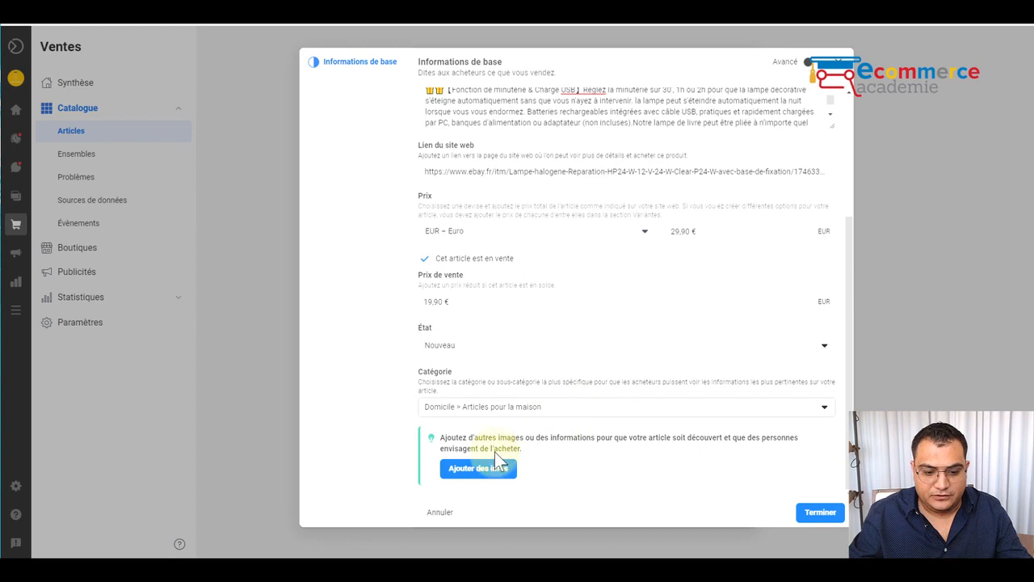
Expand the article form to the detailed information and add supplementary product images
click(483, 474)
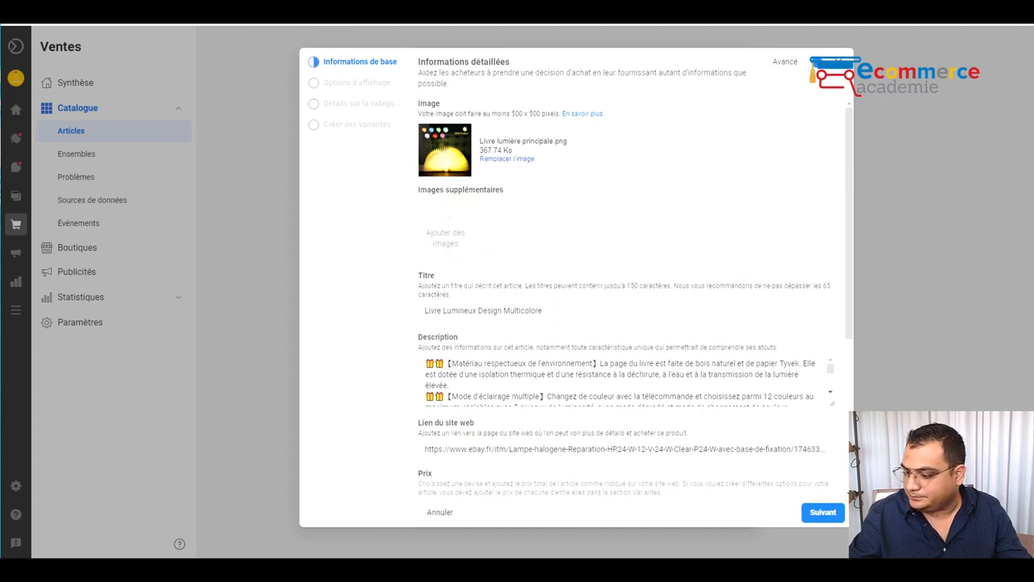
drag(1033, 271, 449, 232)
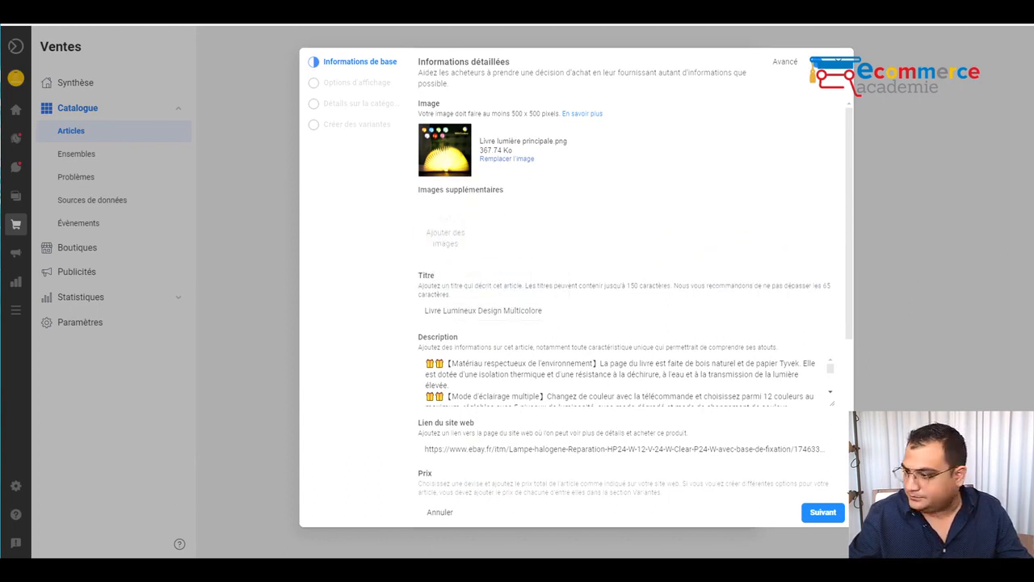
scroll(700, 323, down, 4)
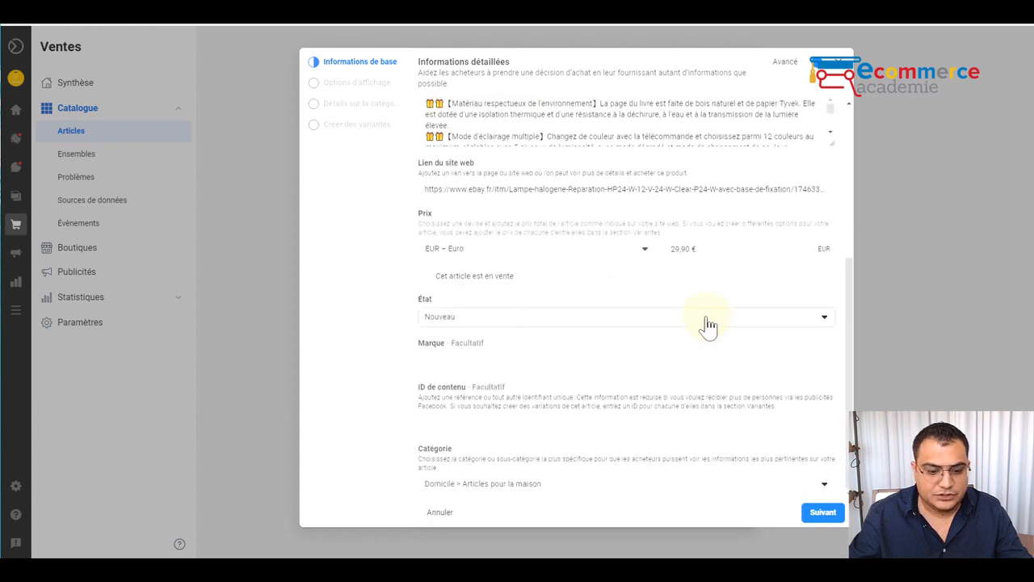
Proceed to the article's display options and keep Visibilité and Disponibilité enabled
click(832, 514)
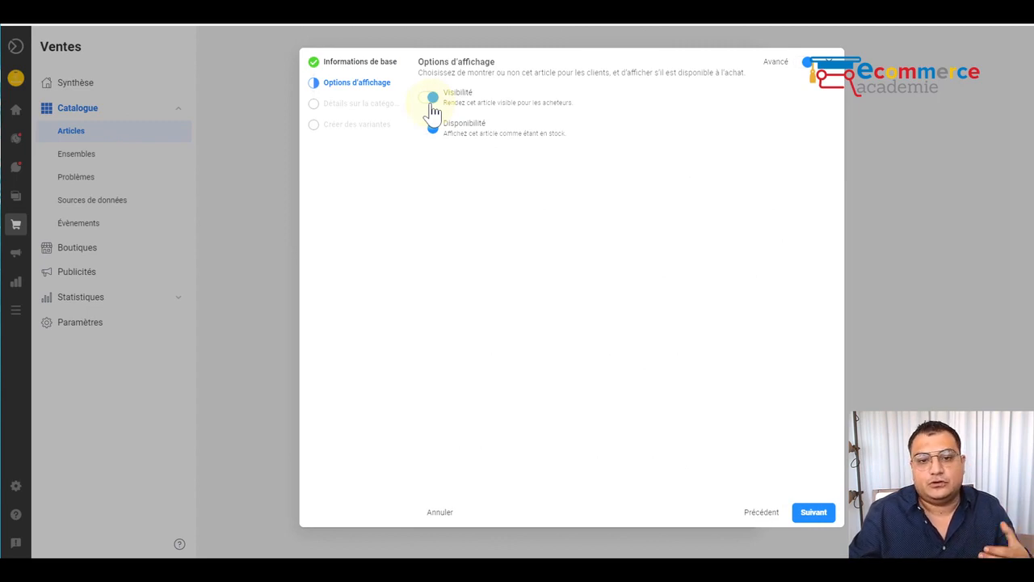
click(430, 131)
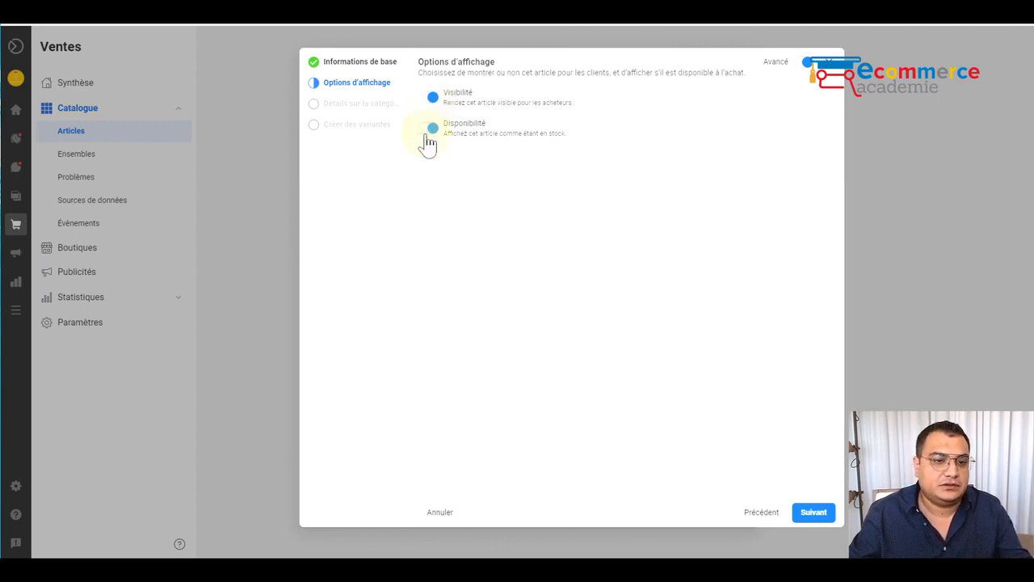
click(814, 516)
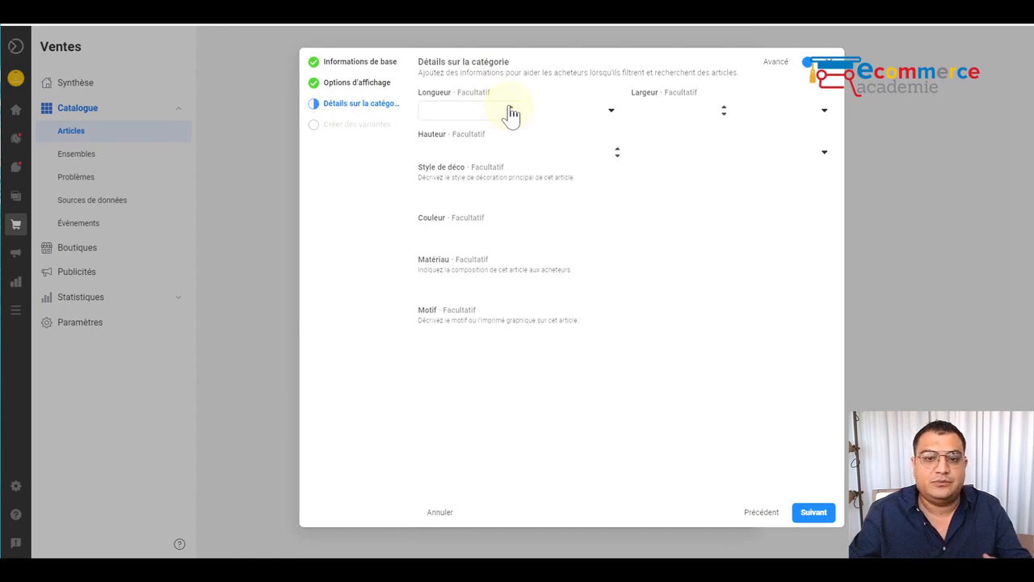
Finish adding the article to the catalogue without optional category details or variants
click(434, 116)
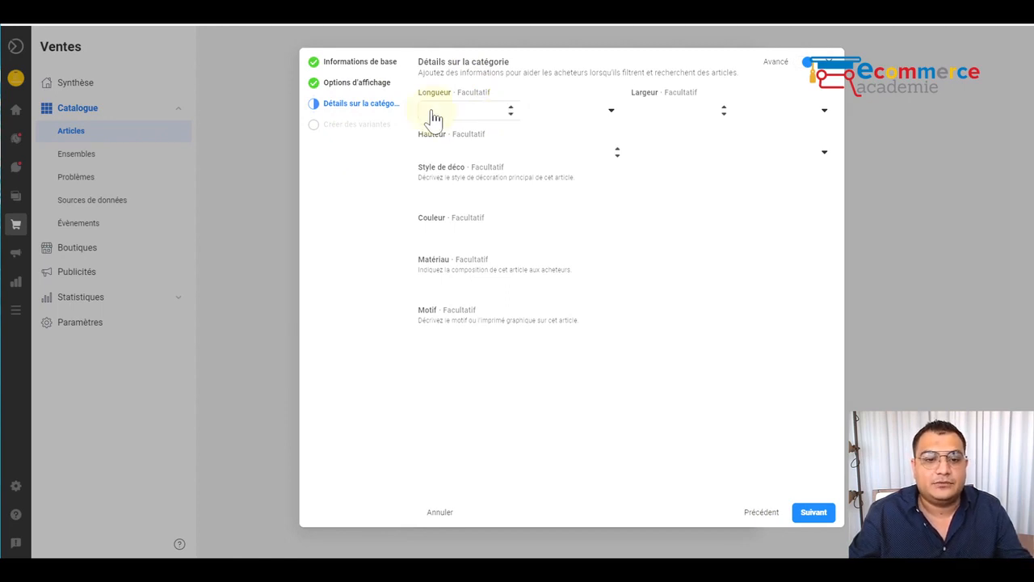
click(813, 514)
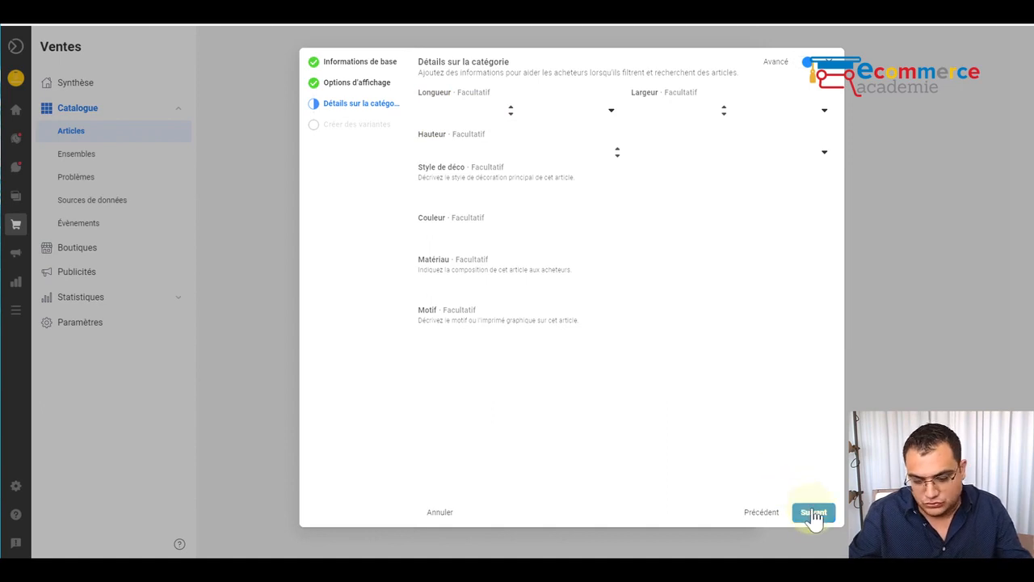
click(813, 518)
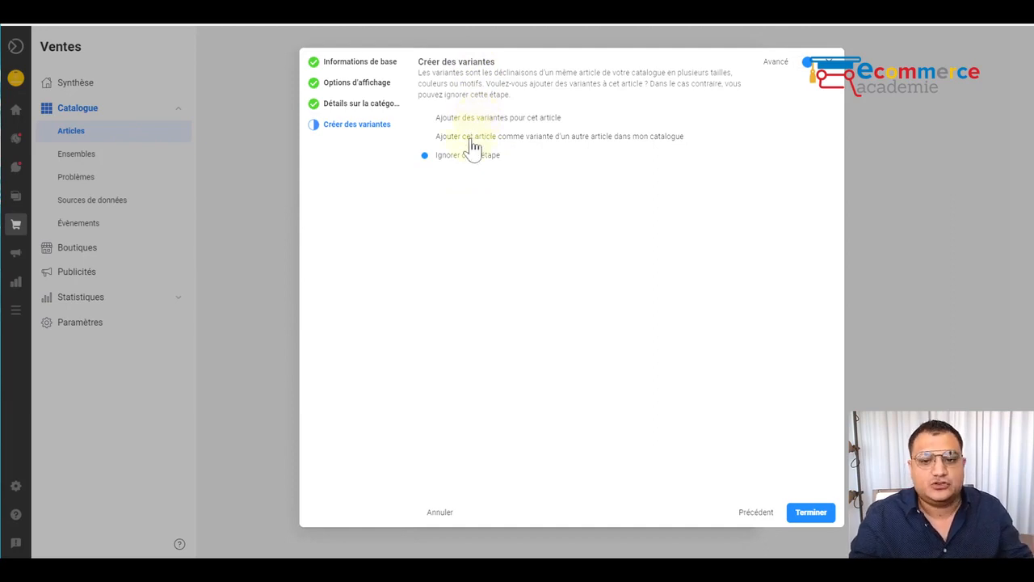
click(806, 515)
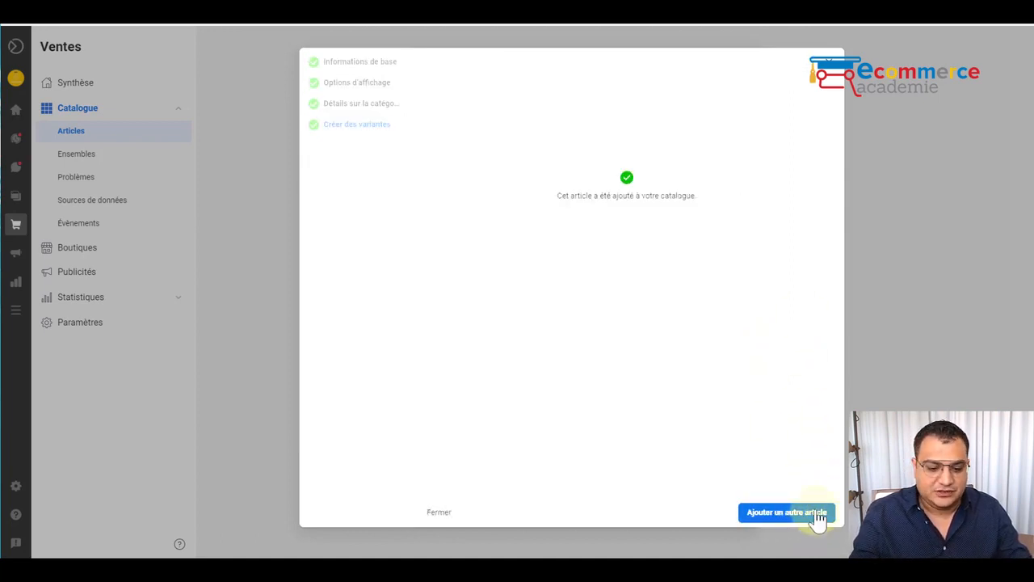
click(439, 514)
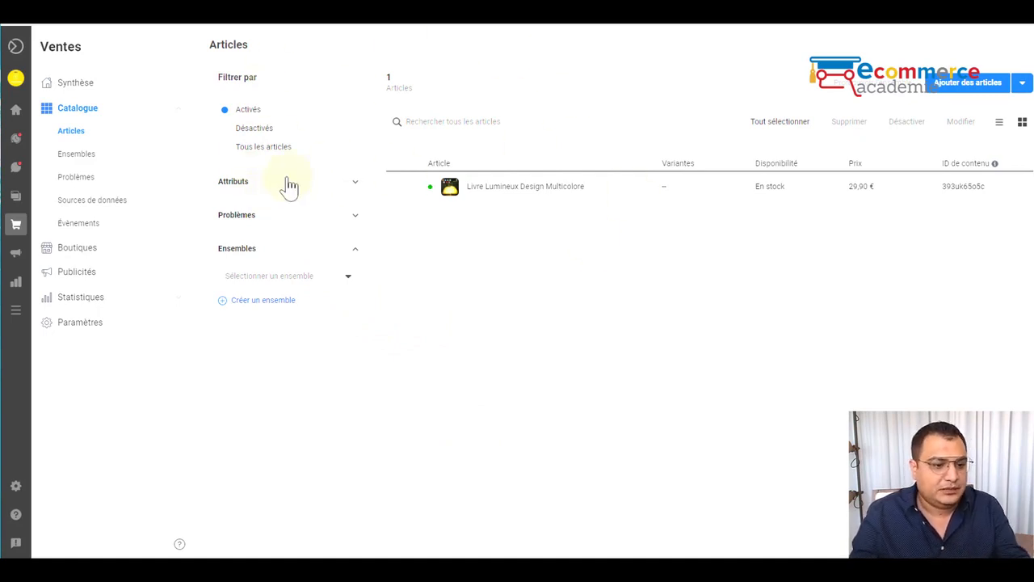
In the other catalogue, examine the channel status of the UHLSPORT-Elysia-Ballon article and the reason given for its problem
click(279, 216)
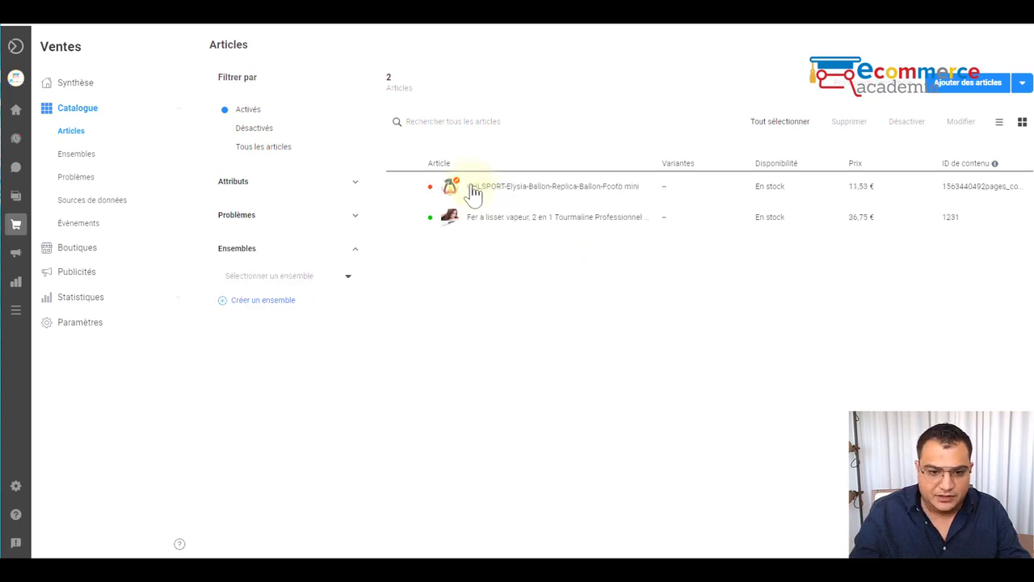
mouse_move(456, 189)
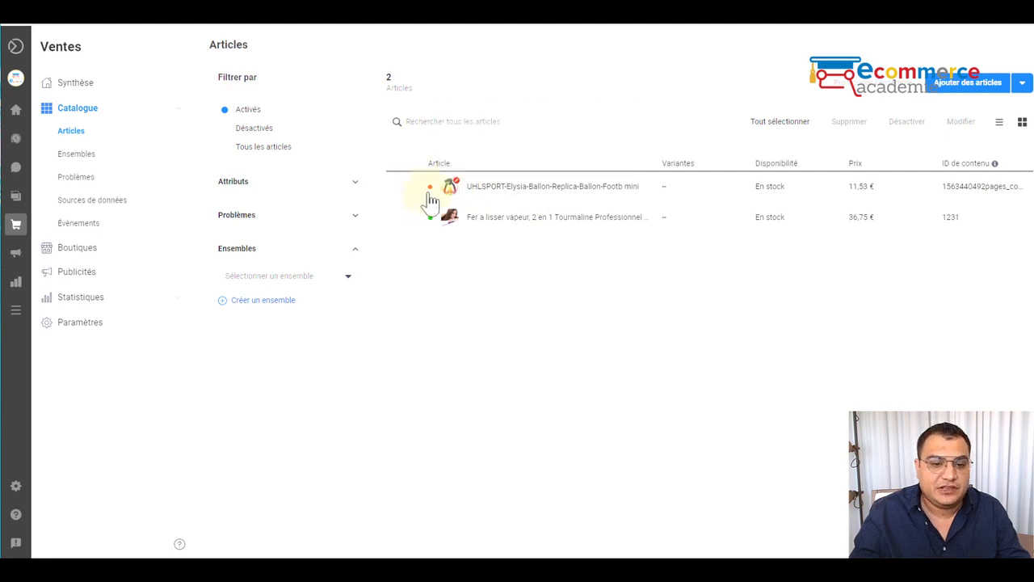
click(486, 163)
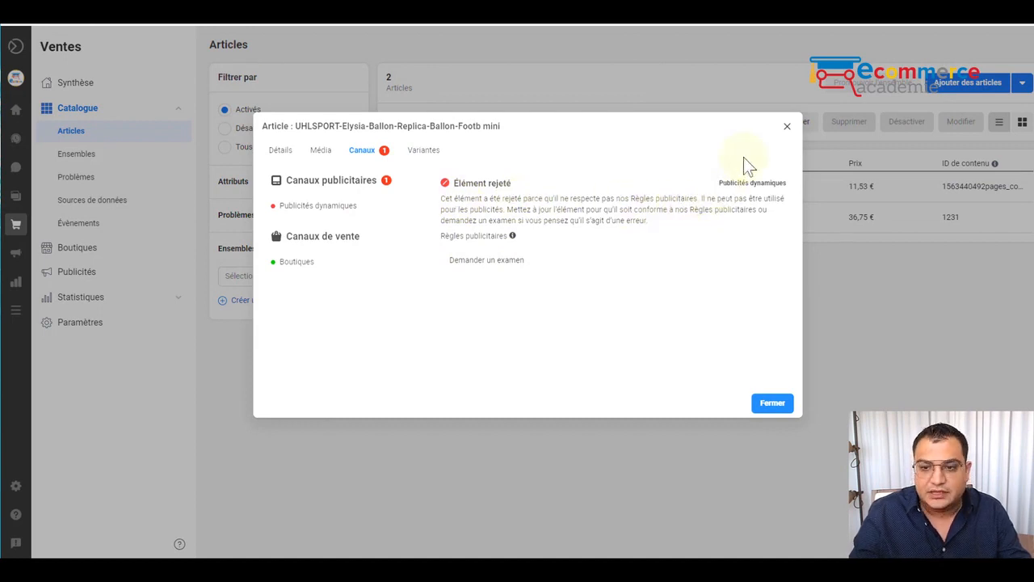
click(788, 127)
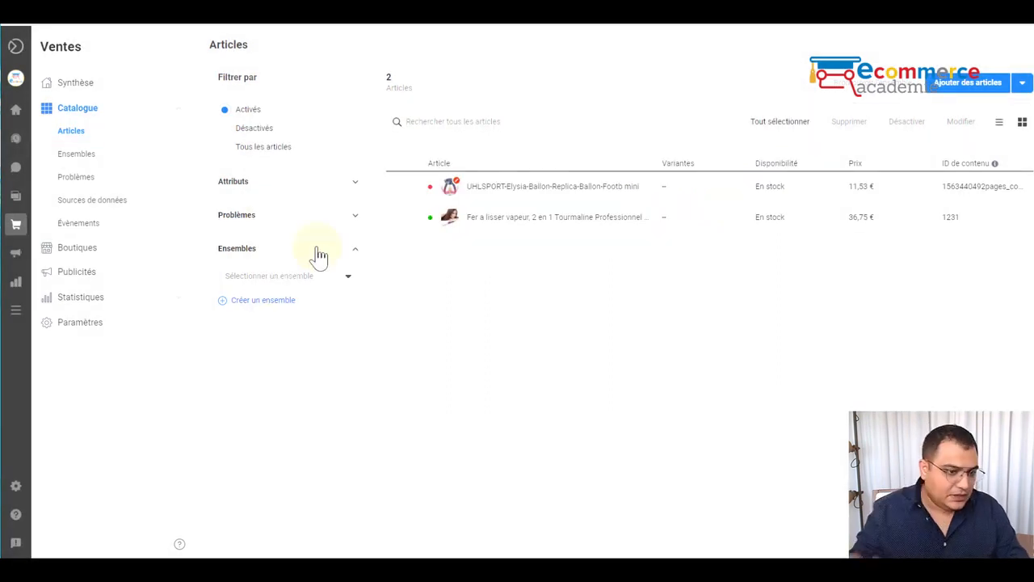
Examine the filter criteria available for building a new set of articles, without creating the set
click(278, 314)
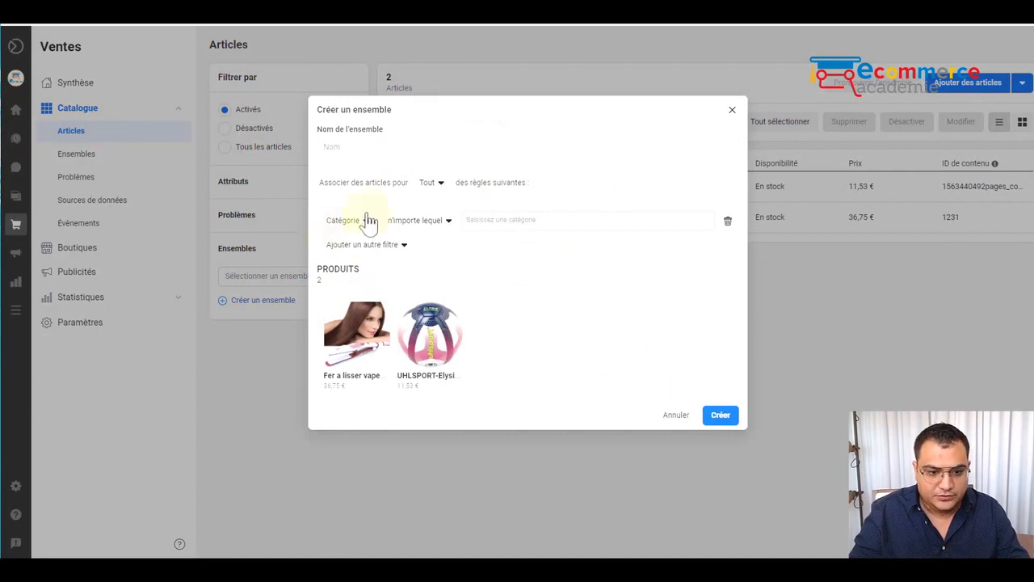
click(360, 245)
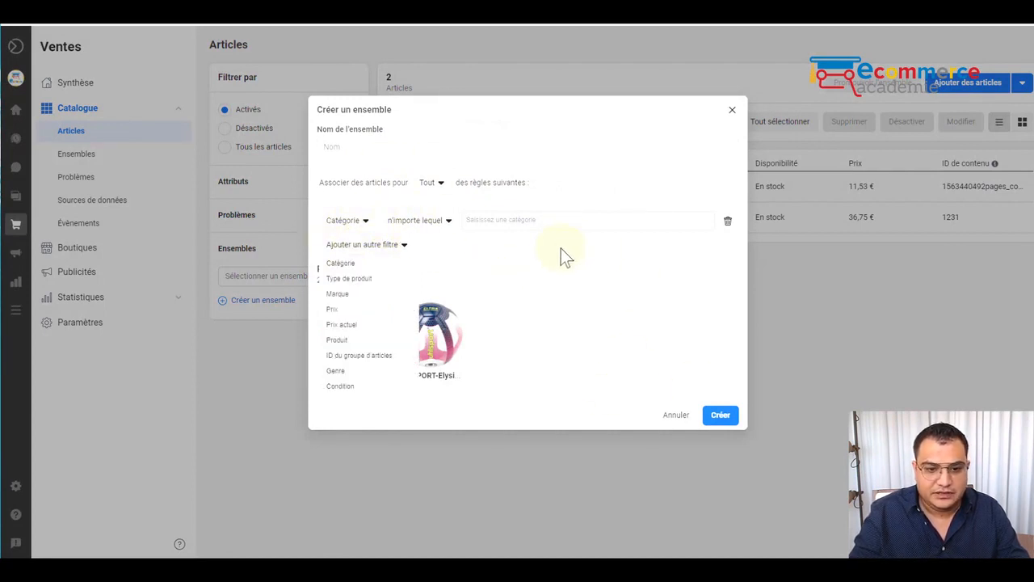
click(674, 416)
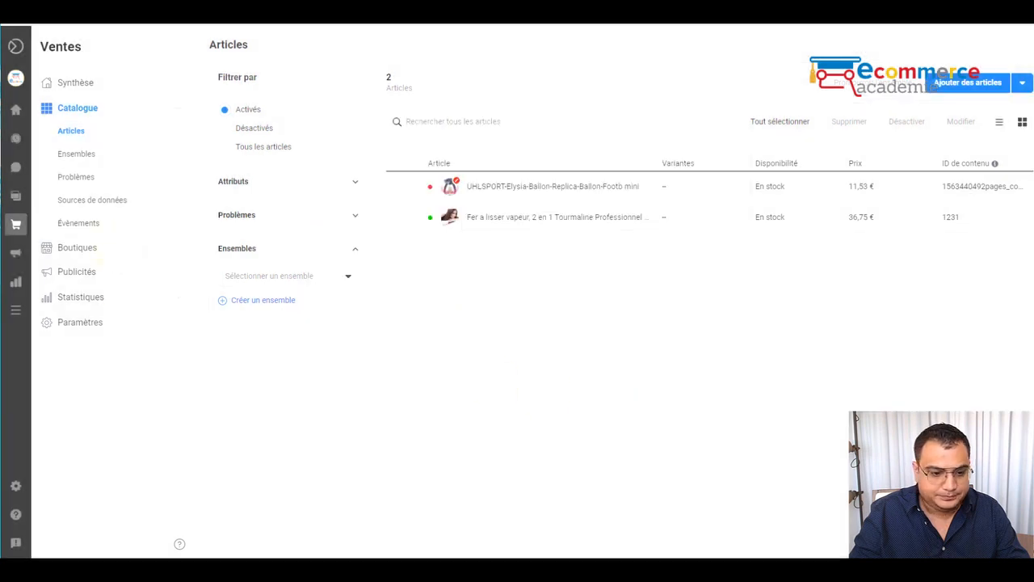
Open the active shop in the editor and examine the collection, product and grid options that can be added to the home page
click(118, 250)
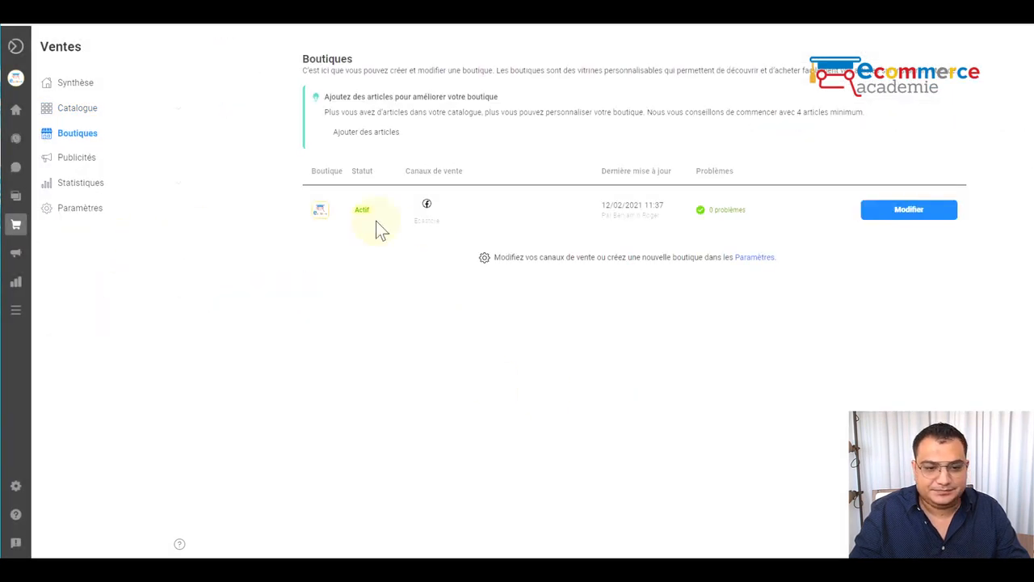
click(936, 219)
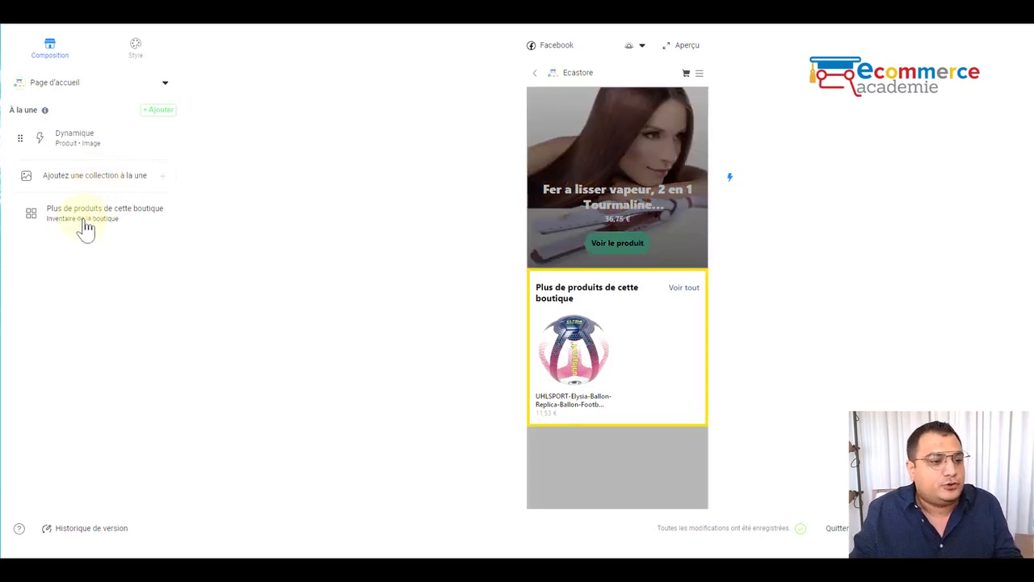
click(161, 112)
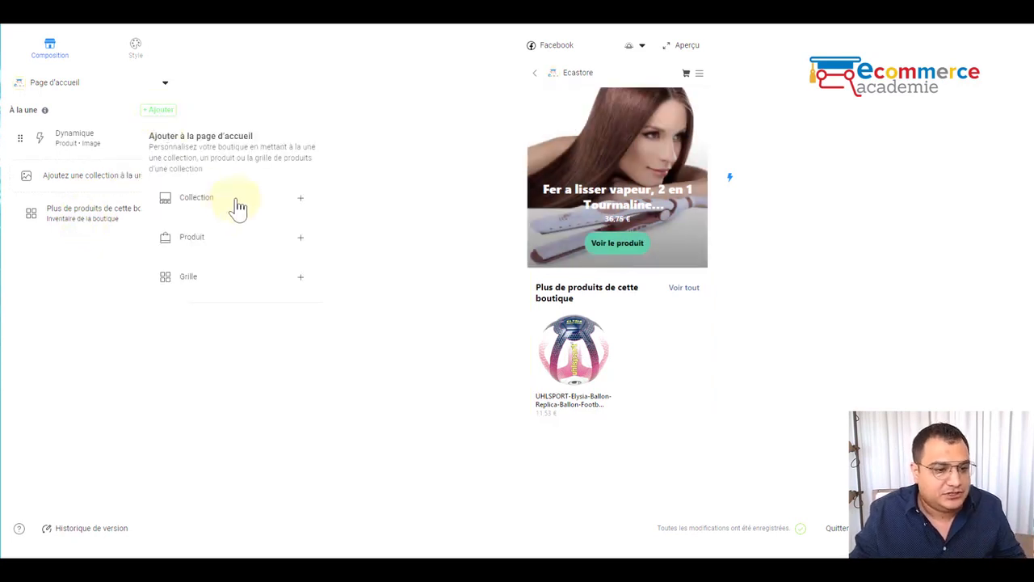
click(235, 200)
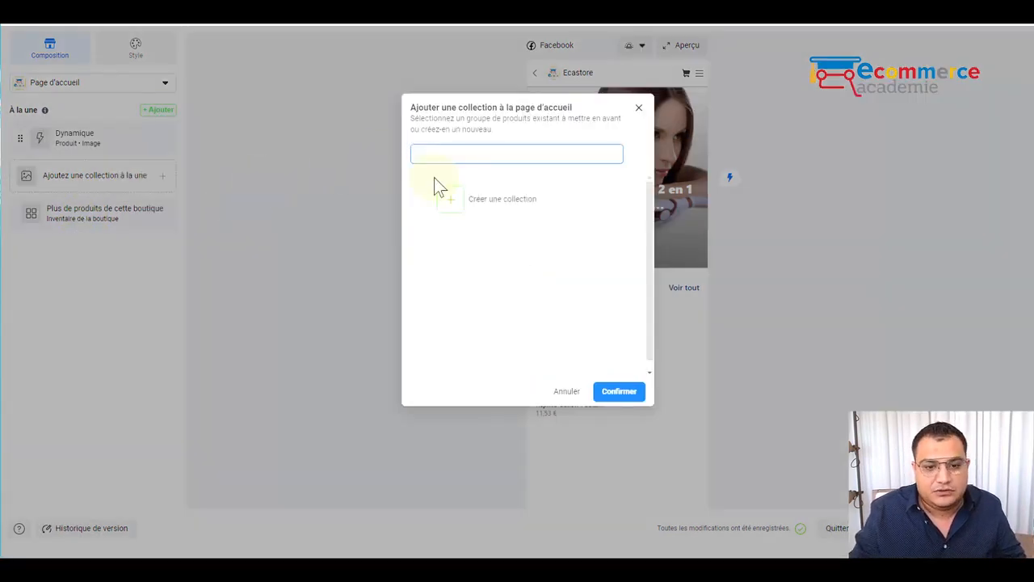
click(639, 108)
click(158, 113)
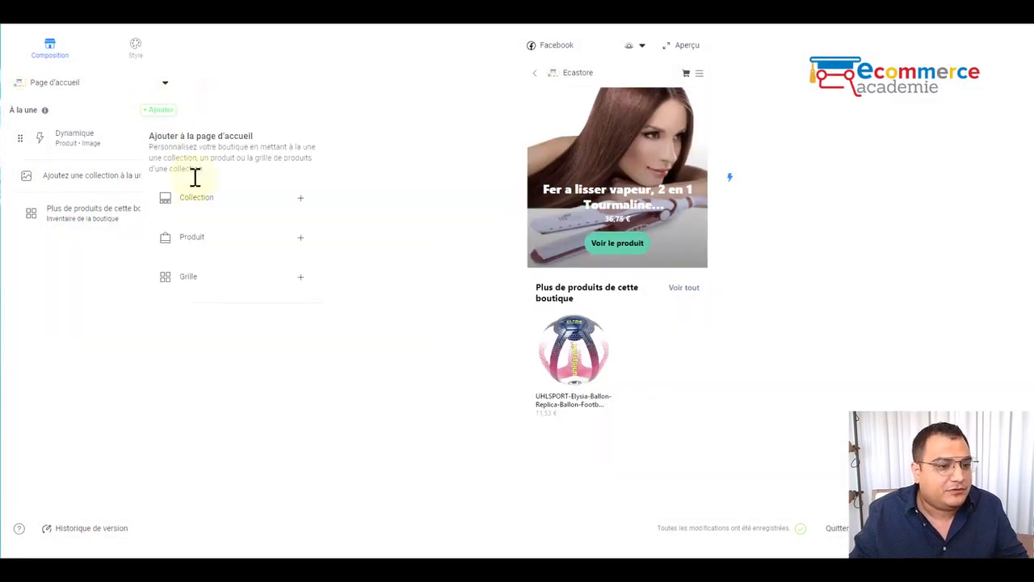
click(220, 254)
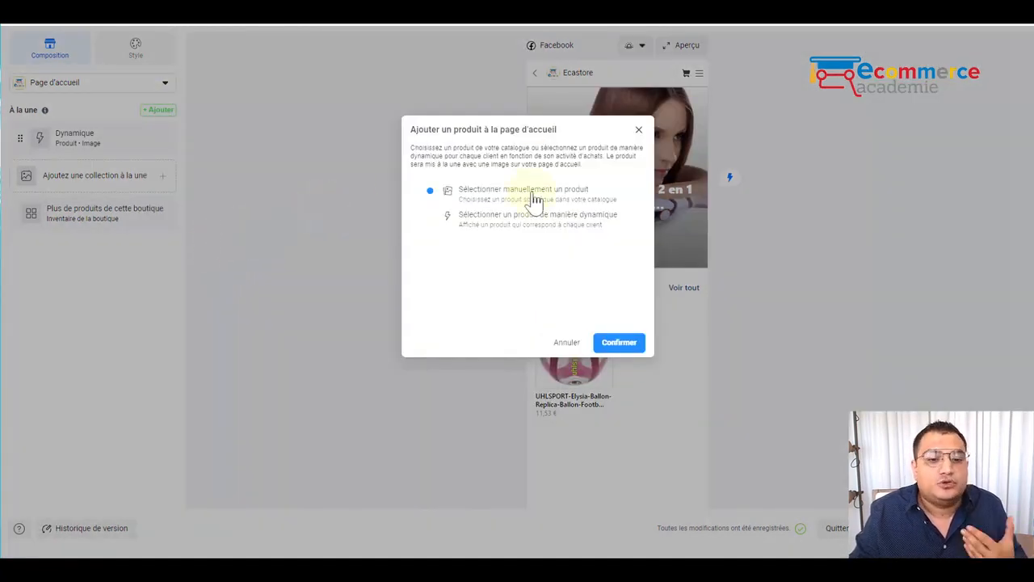
click(640, 128)
click(158, 110)
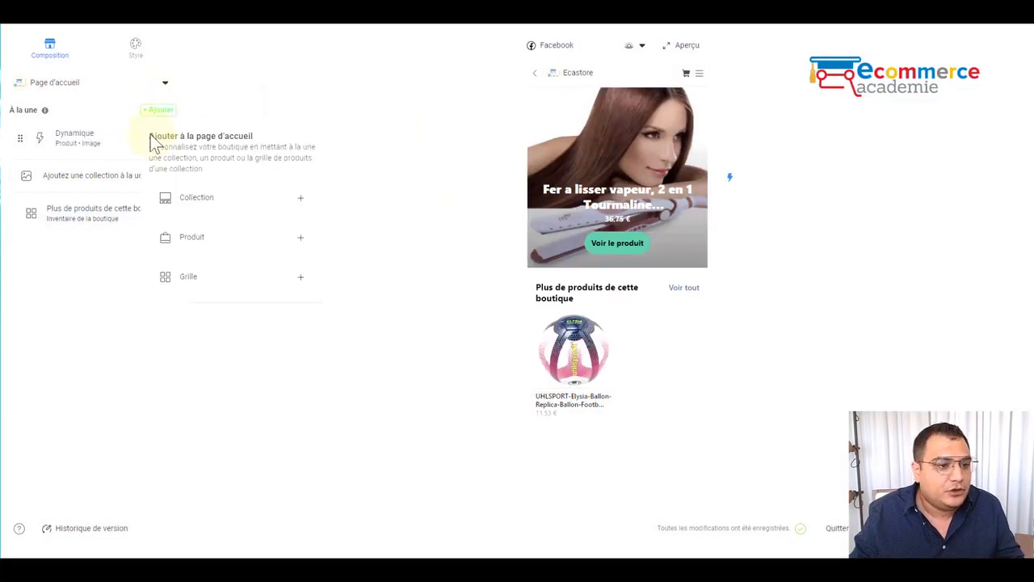
click(209, 287)
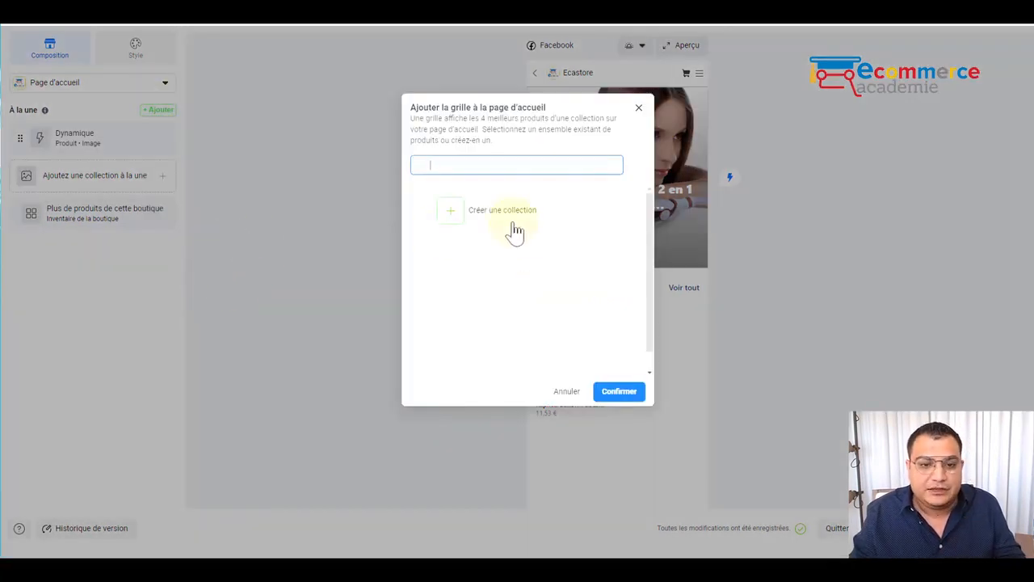
click(639, 108)
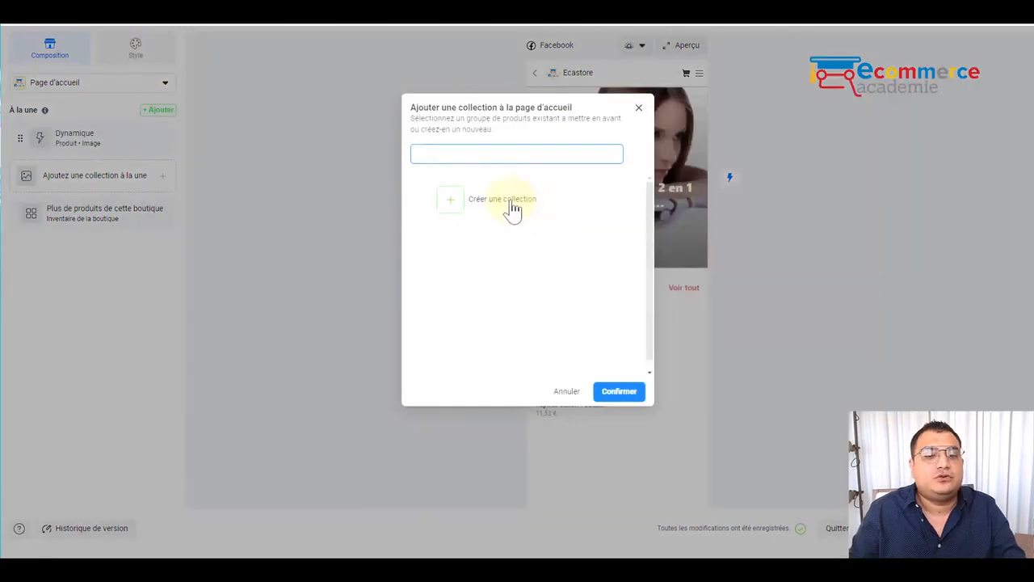
Try to create a home page collection named Printemps containing the UHLSPORT ball and the Fer a lisser vapeur
click(513, 209)
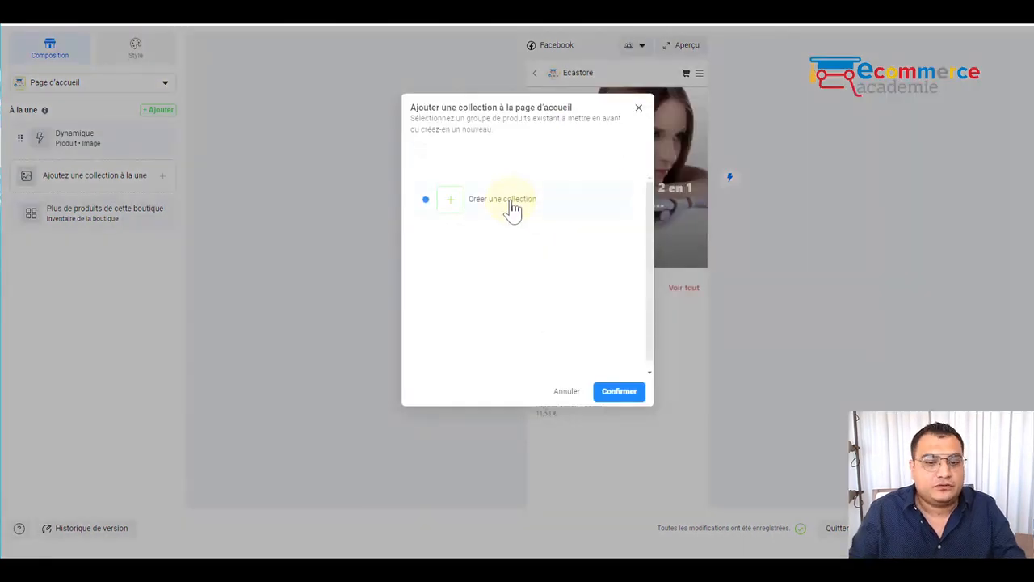
click(450, 212)
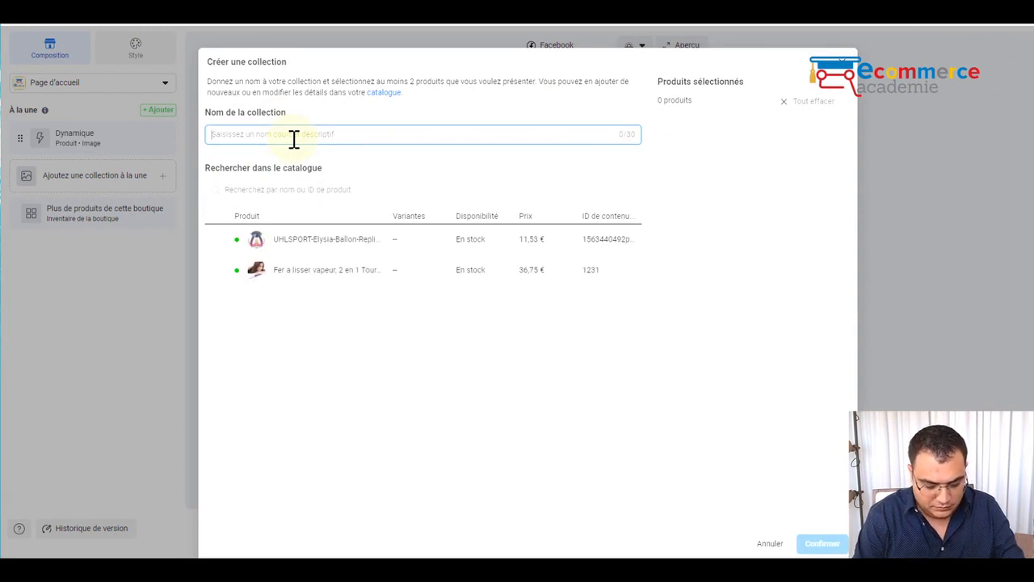
text(Printemps)
click(216, 239)
click(216, 269)
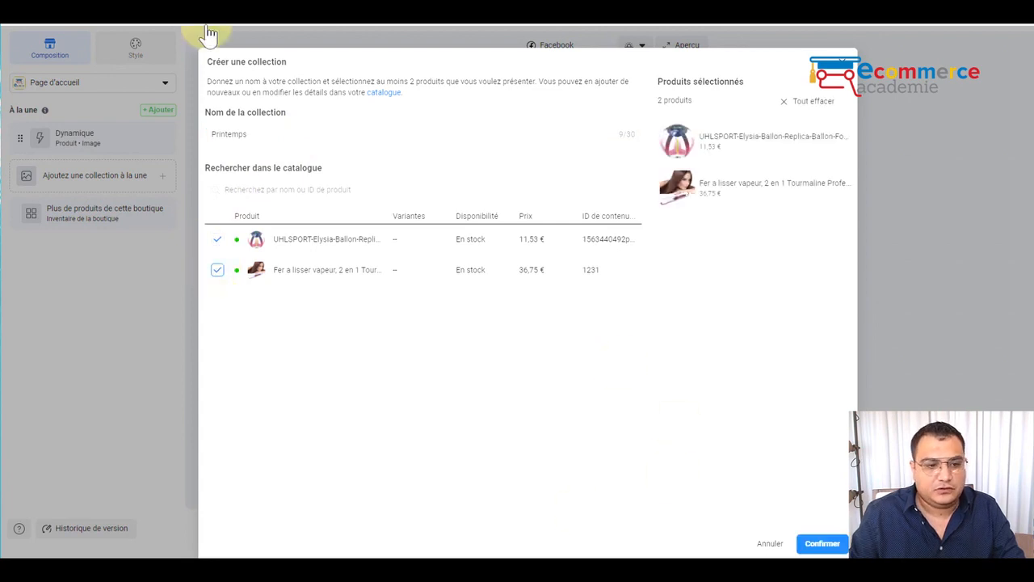
click(821, 543)
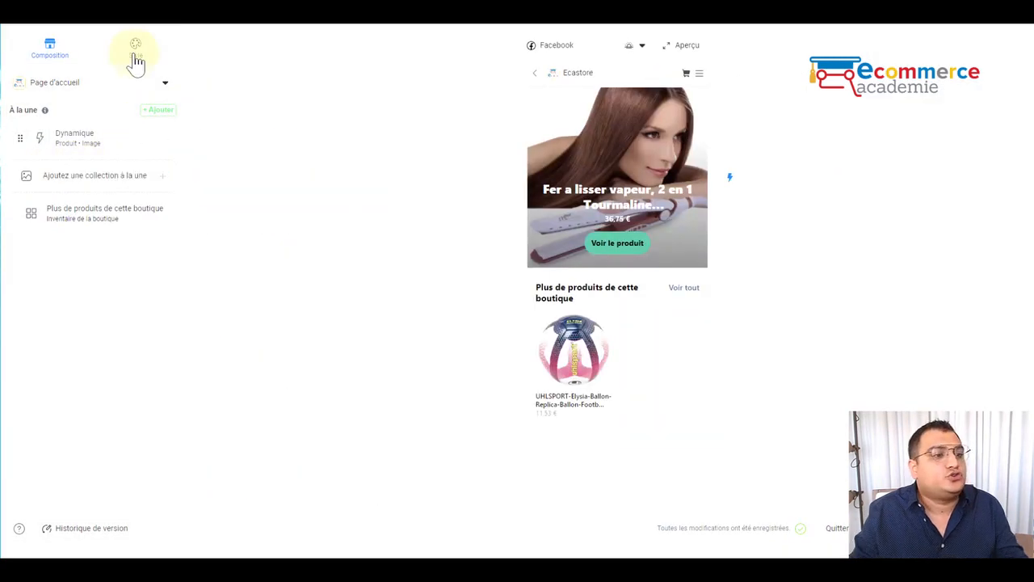
Set both the button colour and the link colour in the shop's style to the coral preset #E16455
click(136, 61)
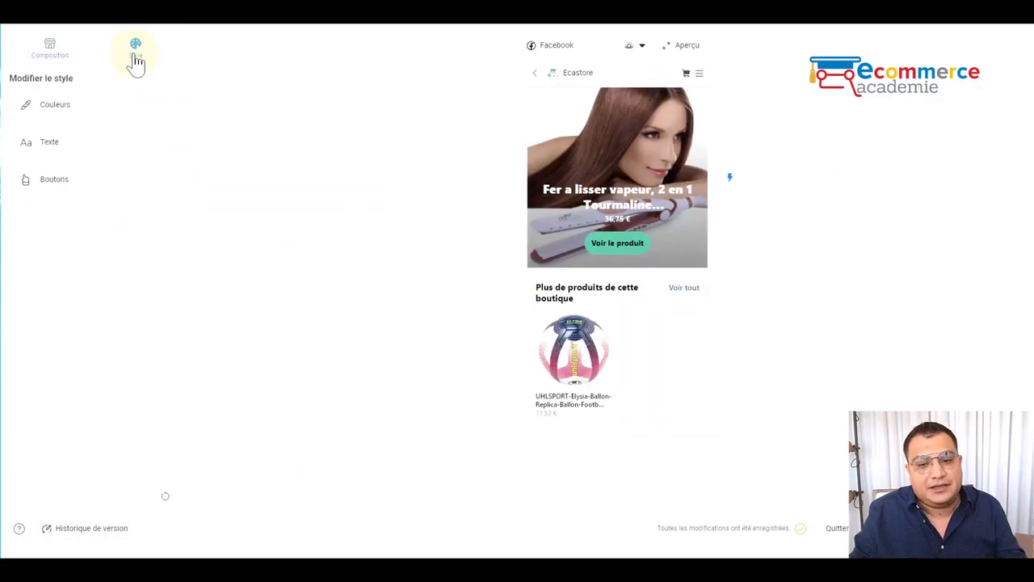
click(64, 110)
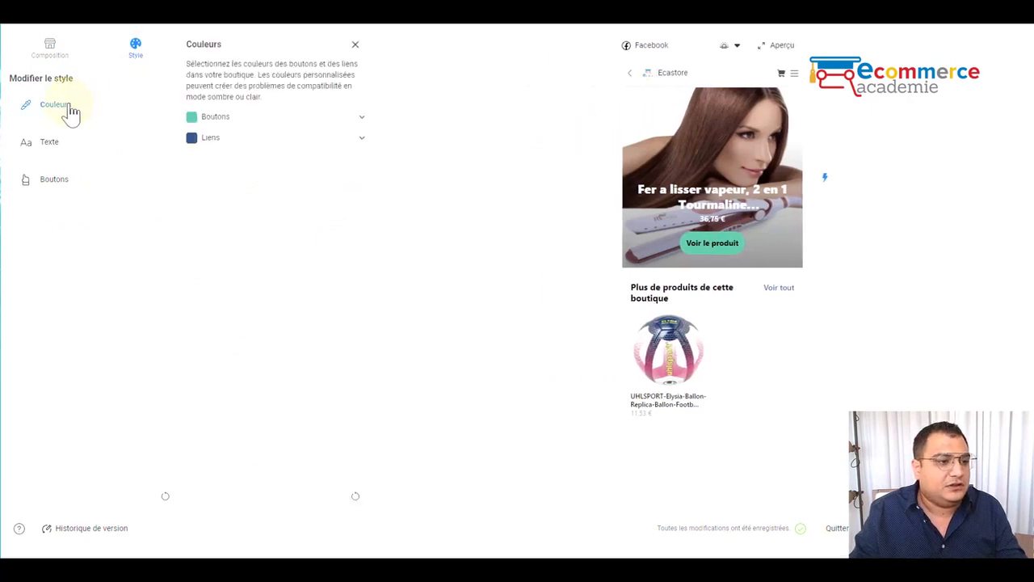
click(257, 111)
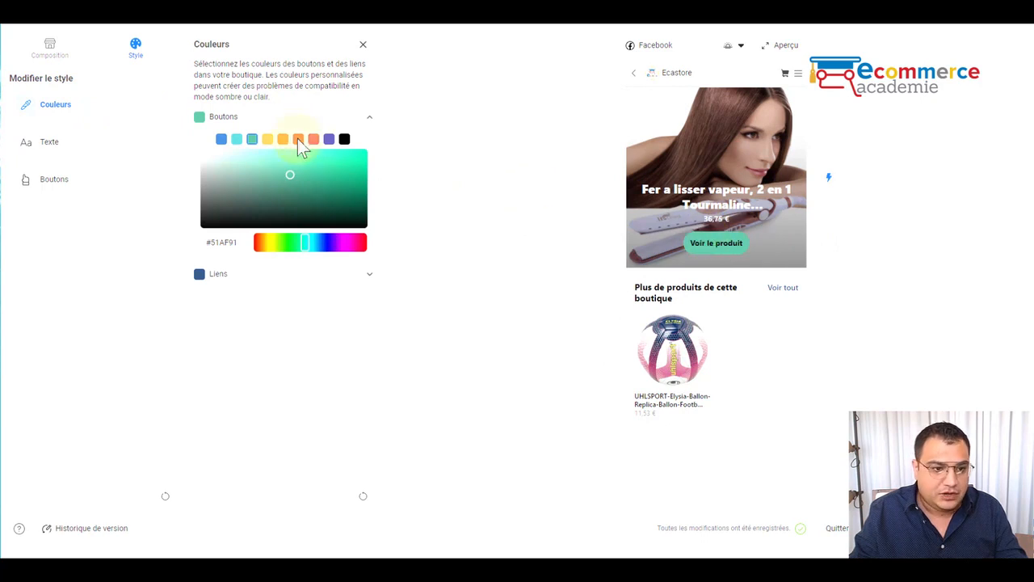
click(298, 140)
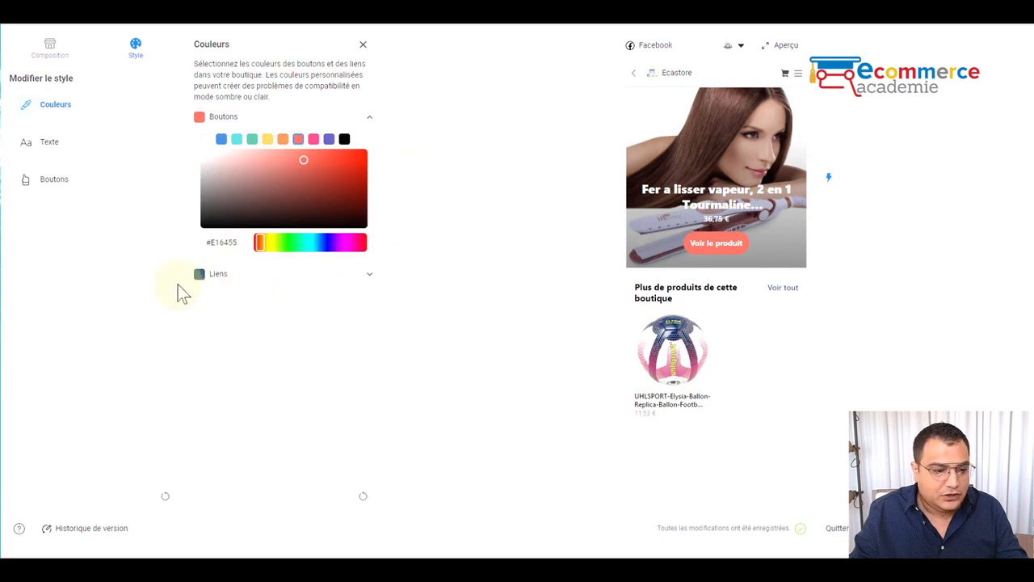
click(216, 275)
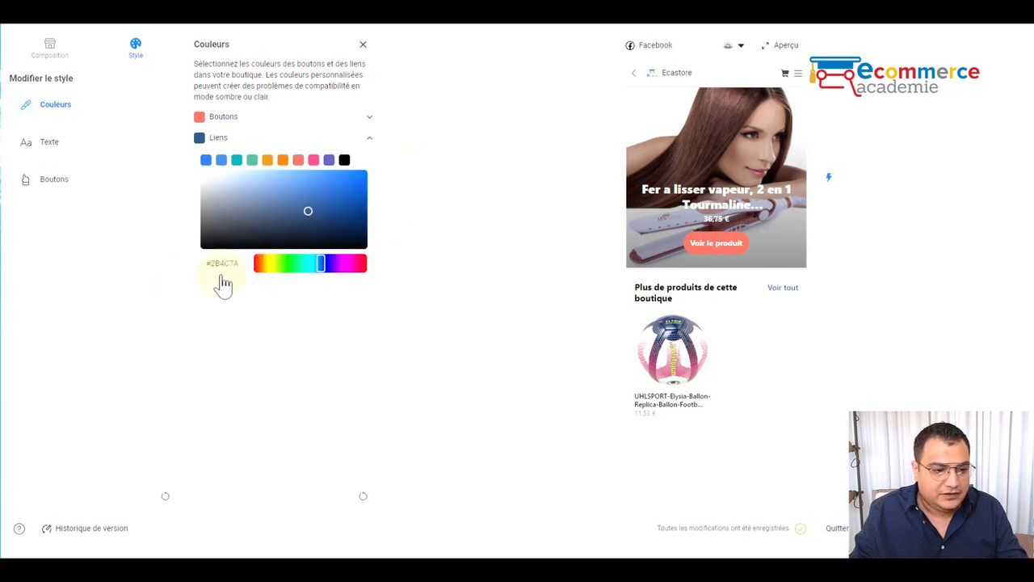
click(298, 160)
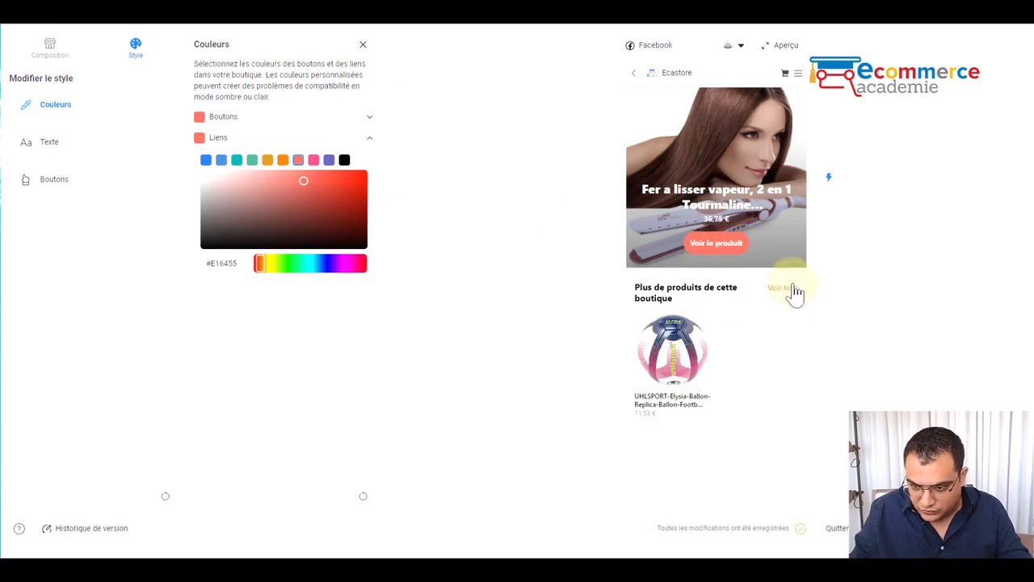
Try Gauche alignment and the Grand title size on the shop's text, and restore Centre and Normal
click(64, 147)
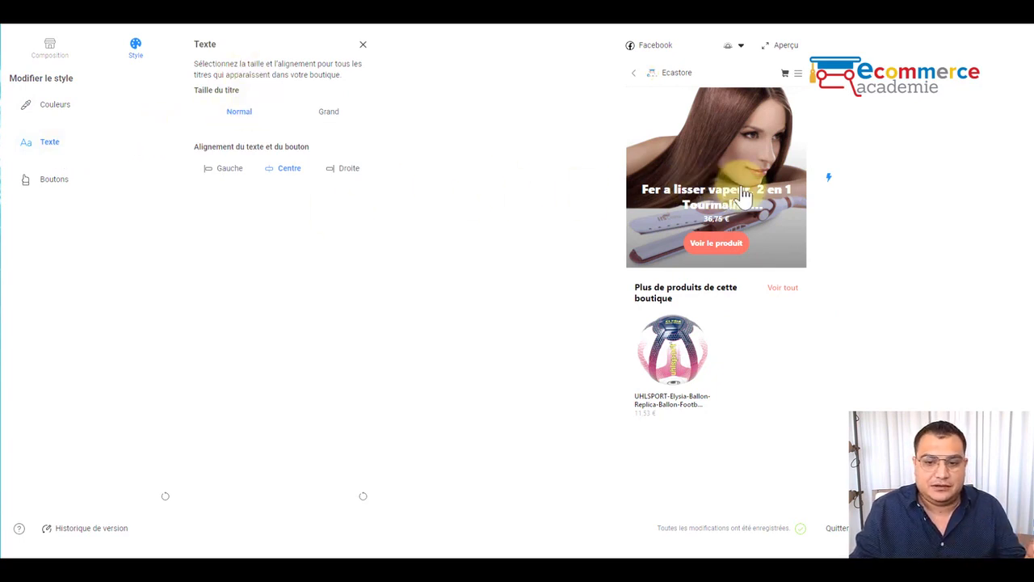
click(209, 169)
click(651, 271)
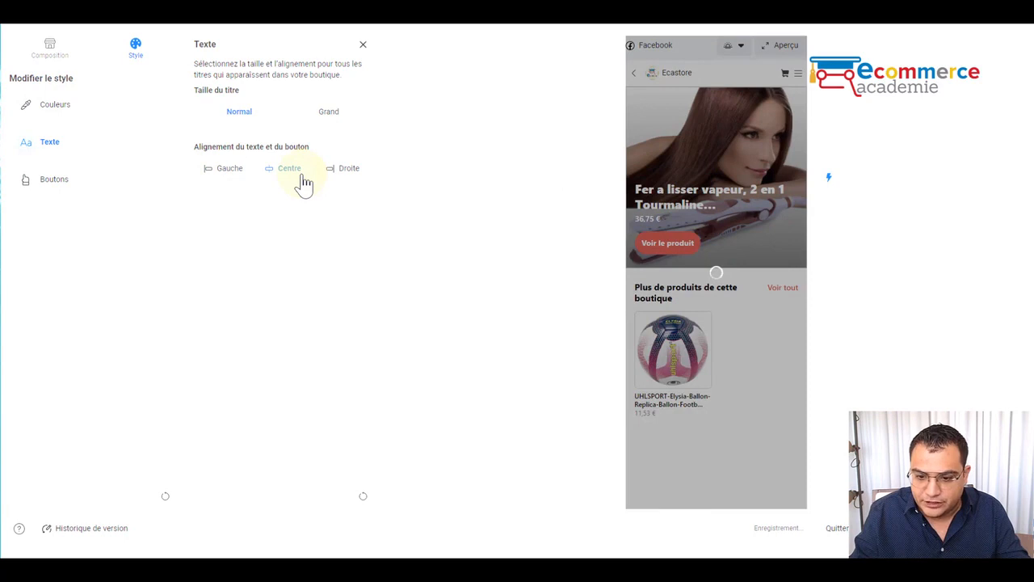
click(333, 115)
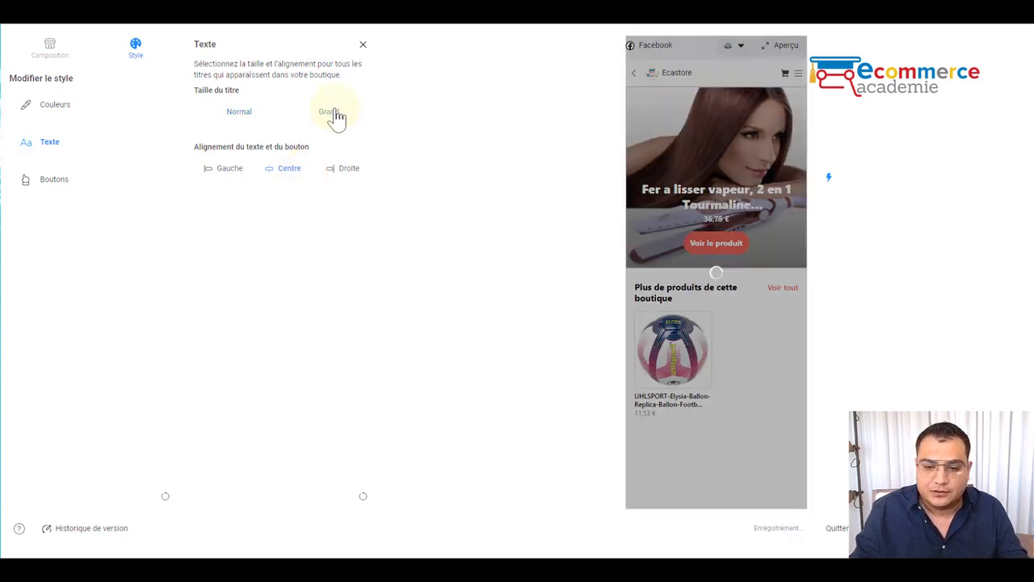
click(228, 117)
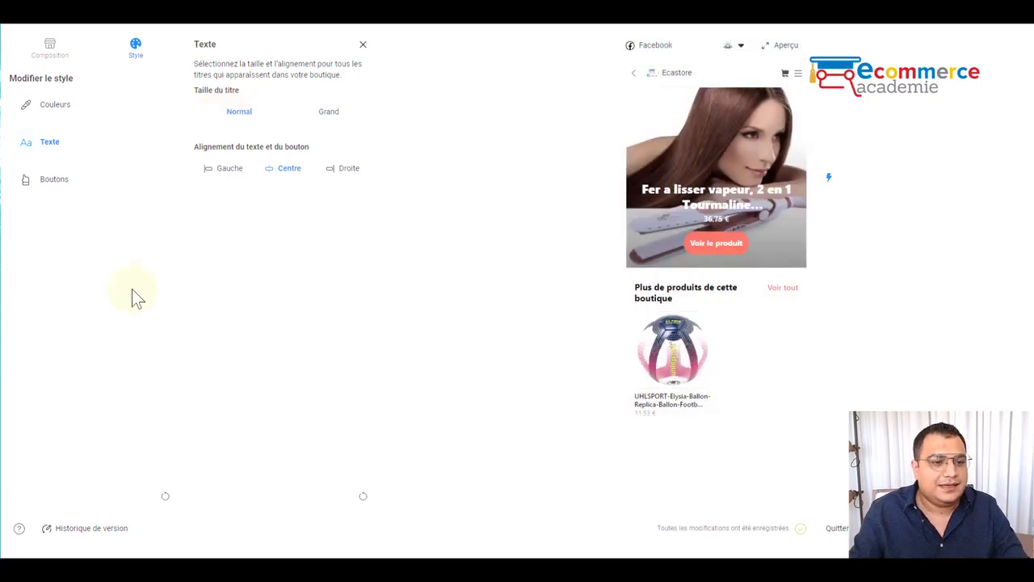
Change the design of the shop's buttons to the rounded Contour style
click(69, 184)
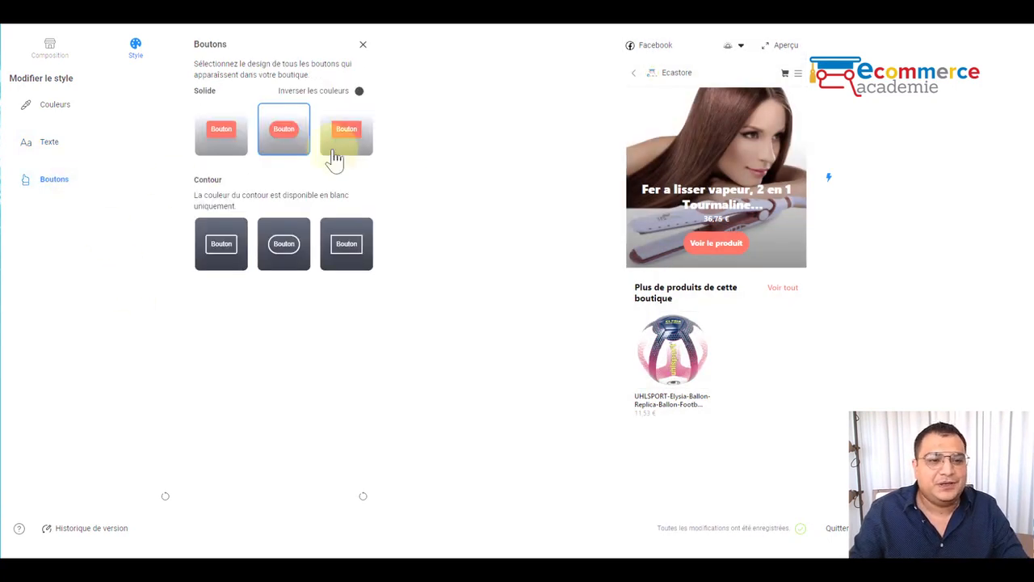
click(210, 139)
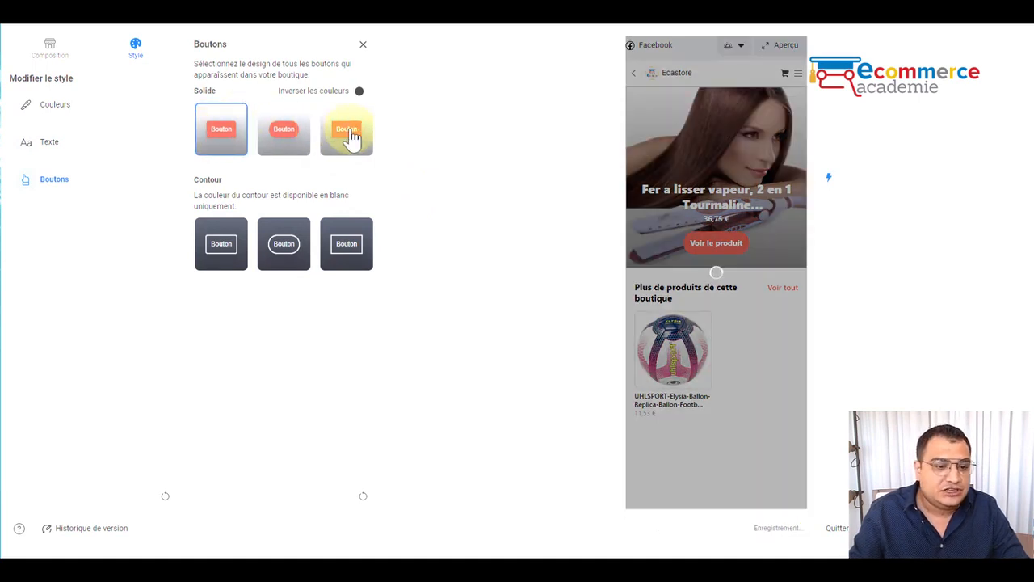
click(282, 269)
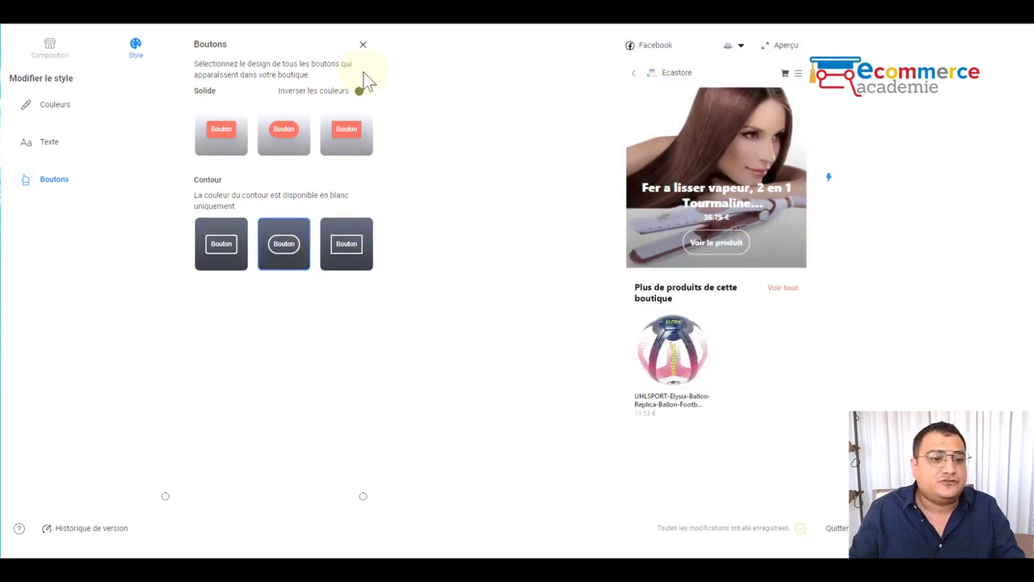
Leave the shop editor without publishing the recent updates to Facebook
click(85, 532)
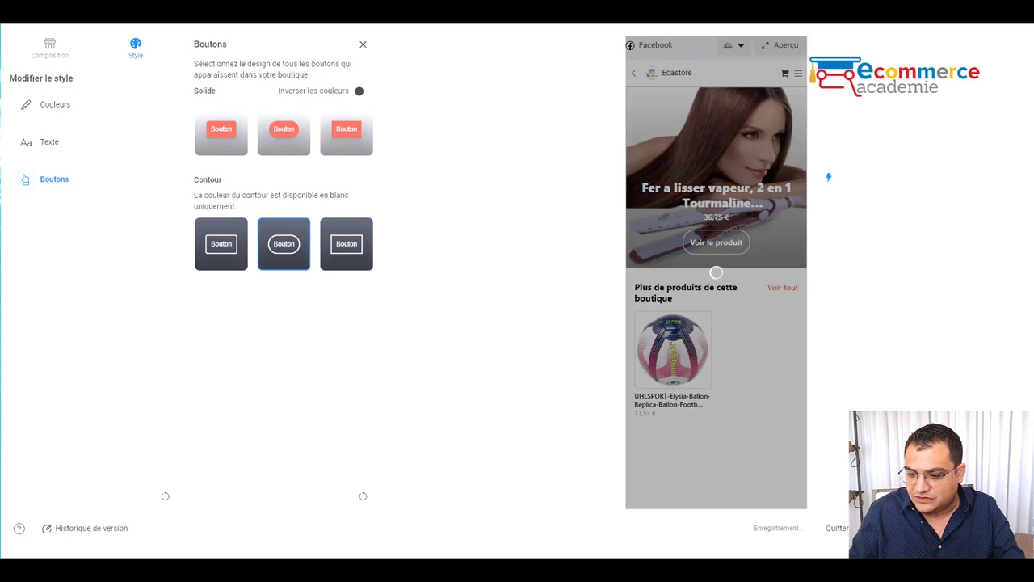
click(829, 535)
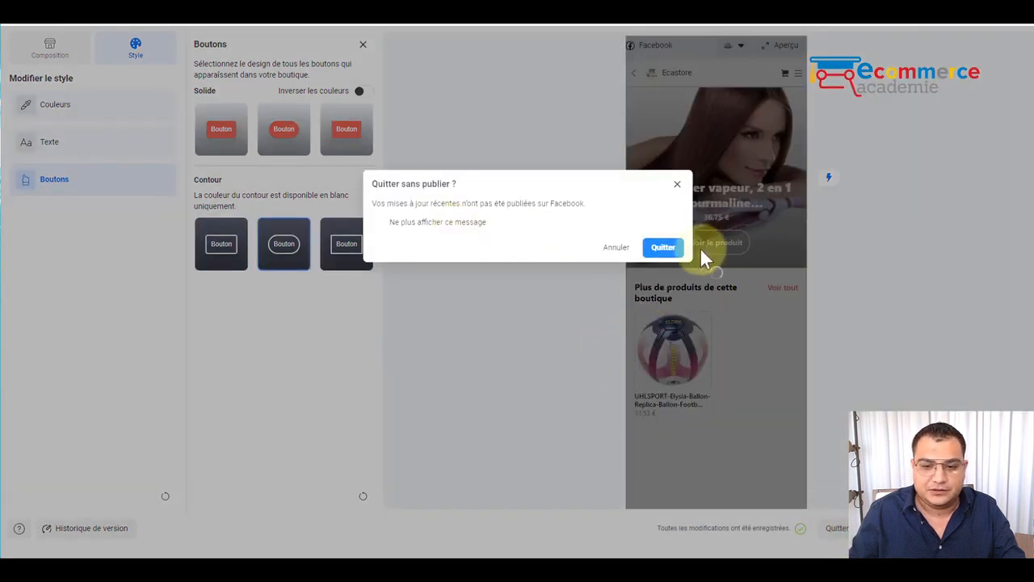
click(662, 247)
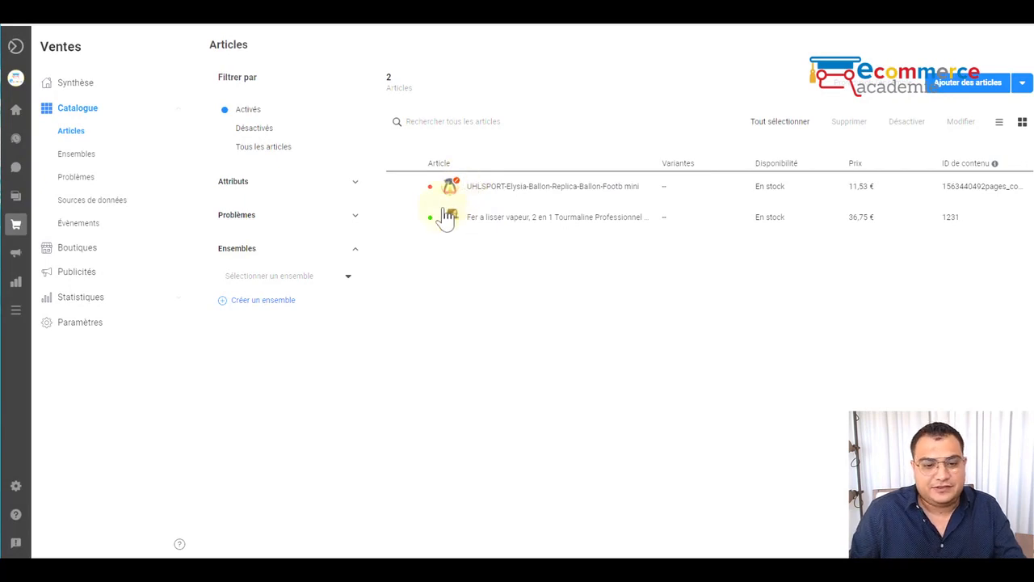
Review the details, media, channels and variants of the Fer a lisser vapeur article in the catalogue, and close it
click(545, 220)
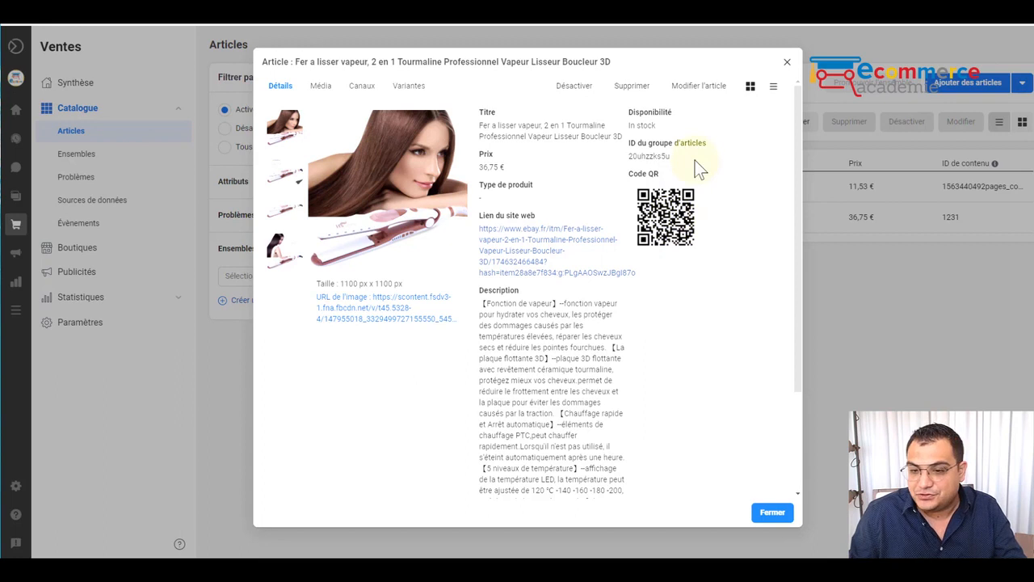
click(326, 93)
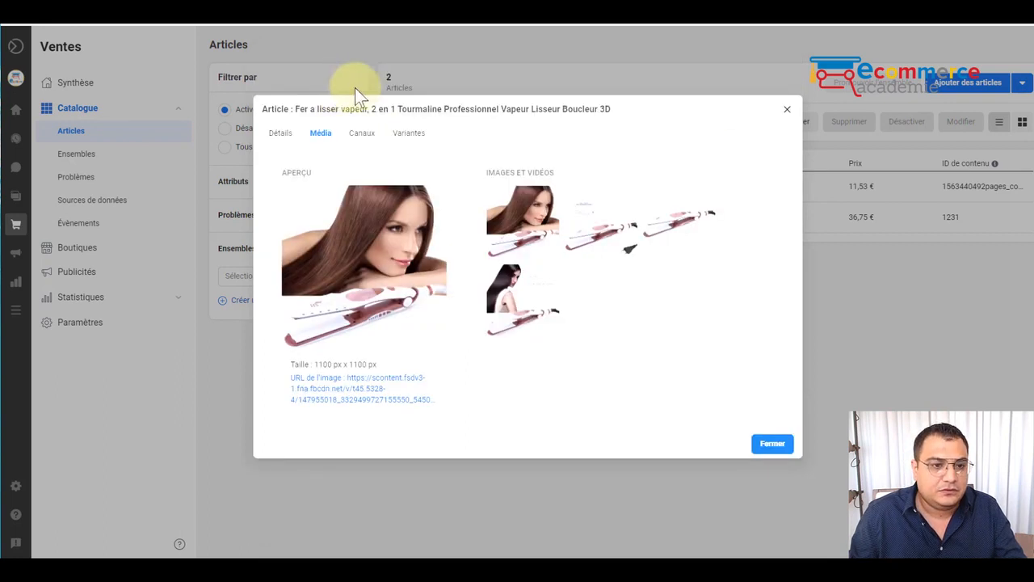
click(361, 133)
click(420, 146)
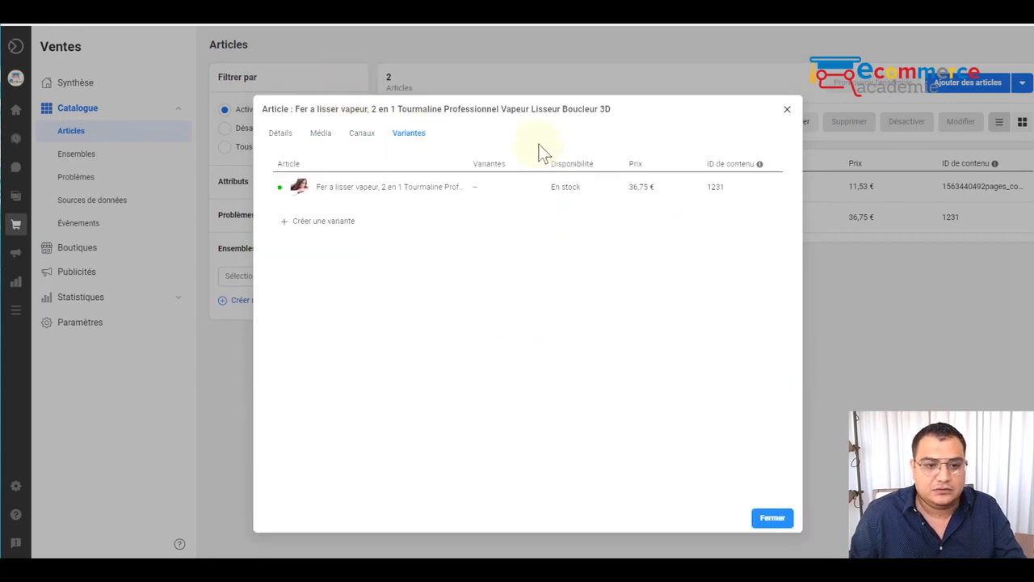
click(787, 109)
Review the setup requirements for traffic and dynamic ads, and the overview of the sales statistics
click(103, 166)
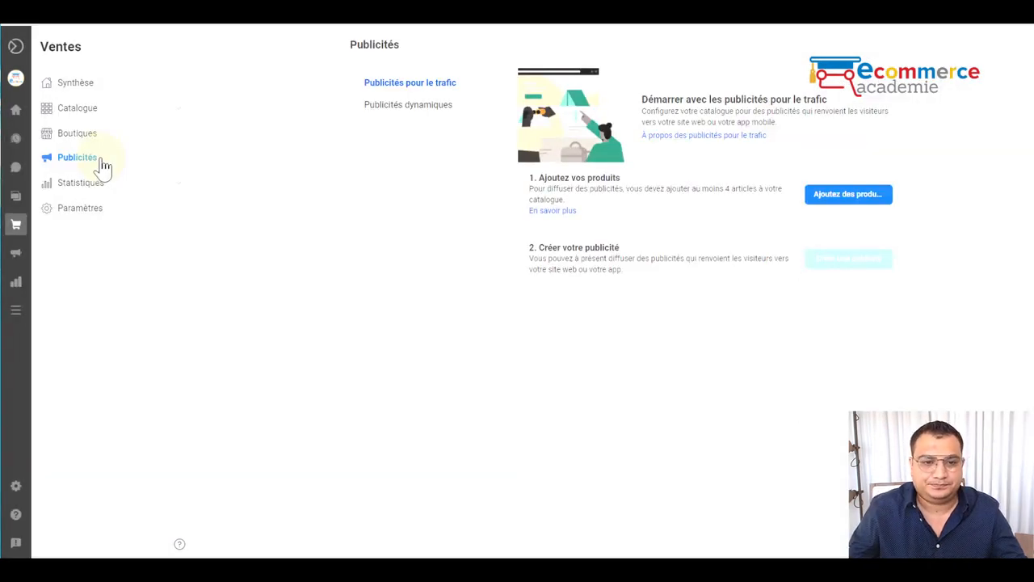
click(393, 106)
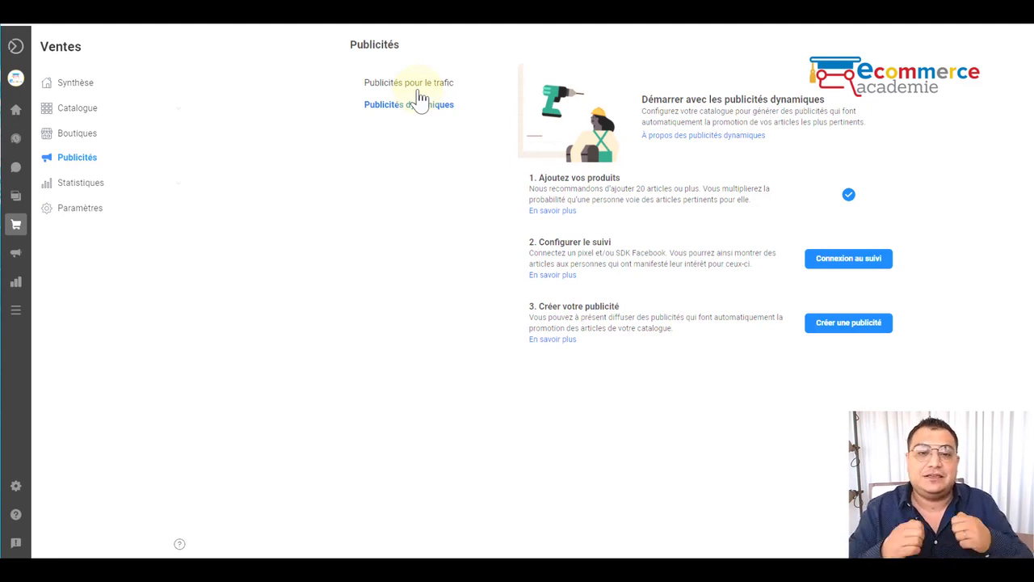
click(95, 184)
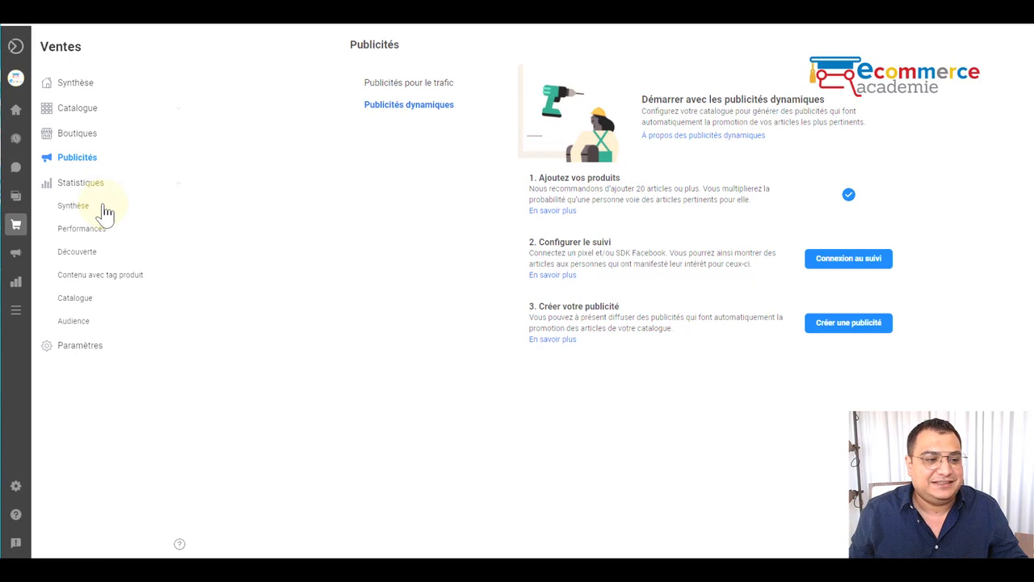
click(103, 212)
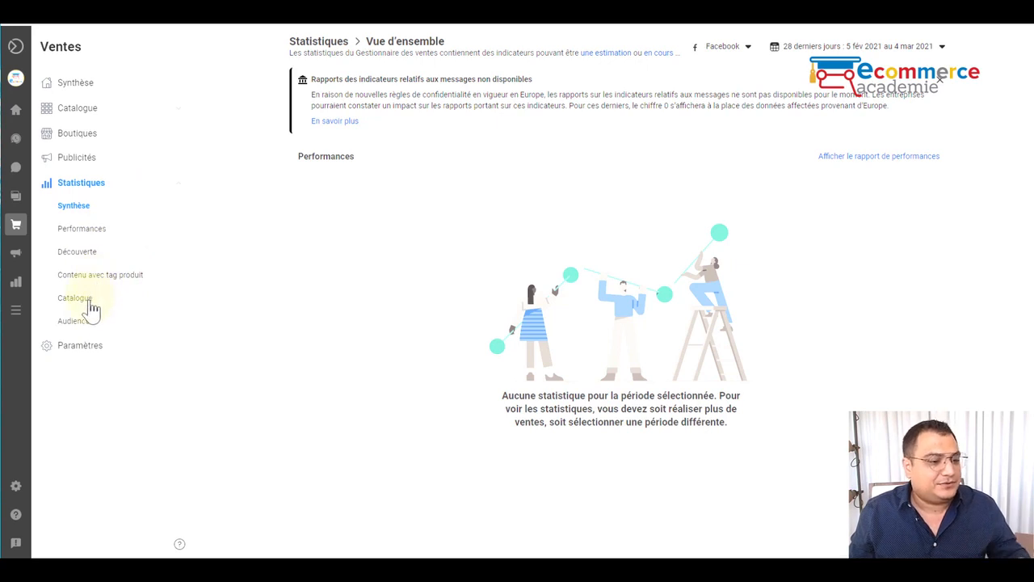
Open the sales settings (Paramètres) of the shop
click(100, 353)
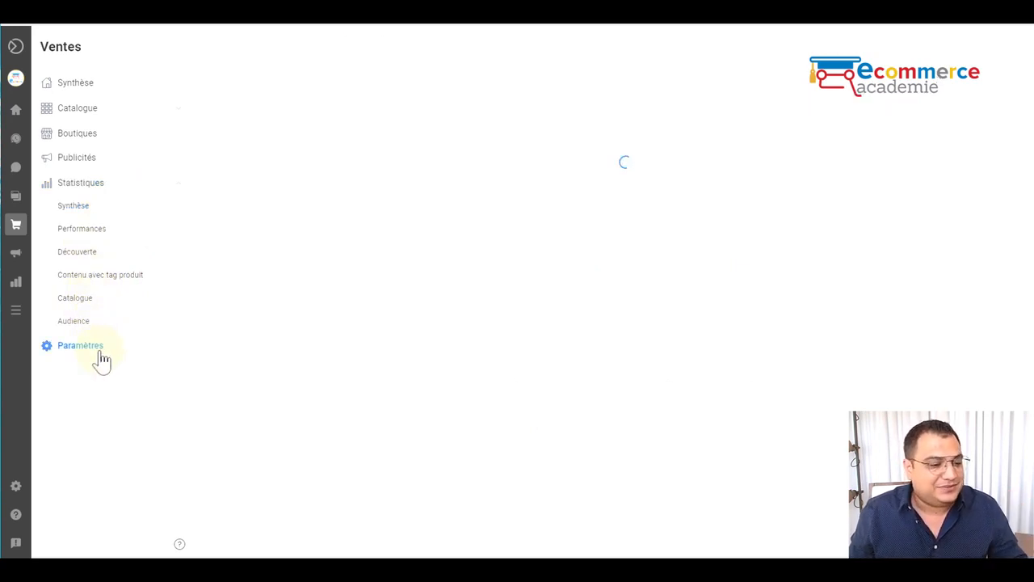